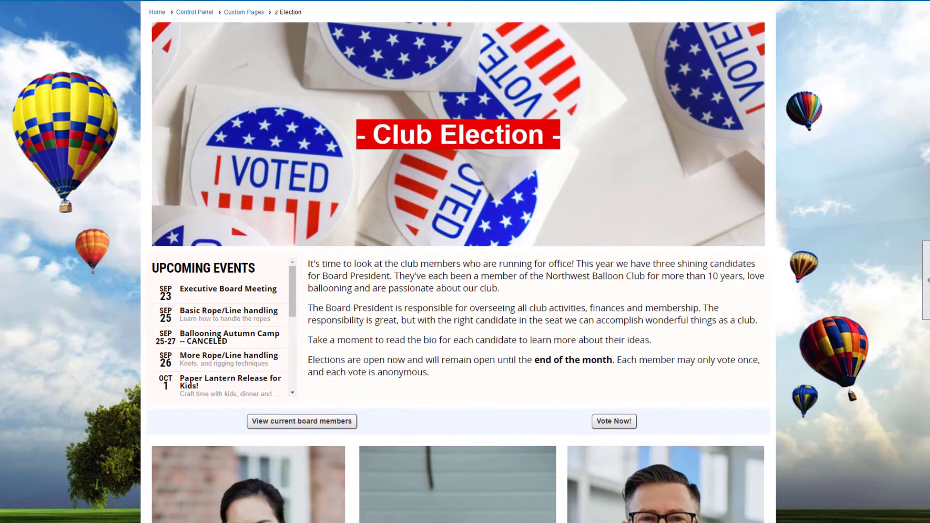
# Step: Look through the Club Election page and the balloon club's home page, including the History and Getting Involved sections
pyautogui.scroll(-1, 459, 271)
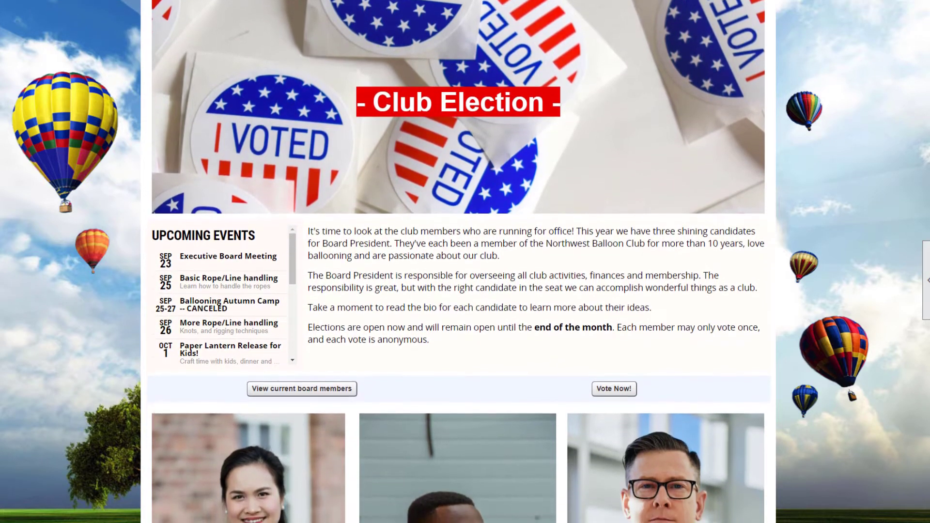
pyautogui.scroll(-1, 458, 271)
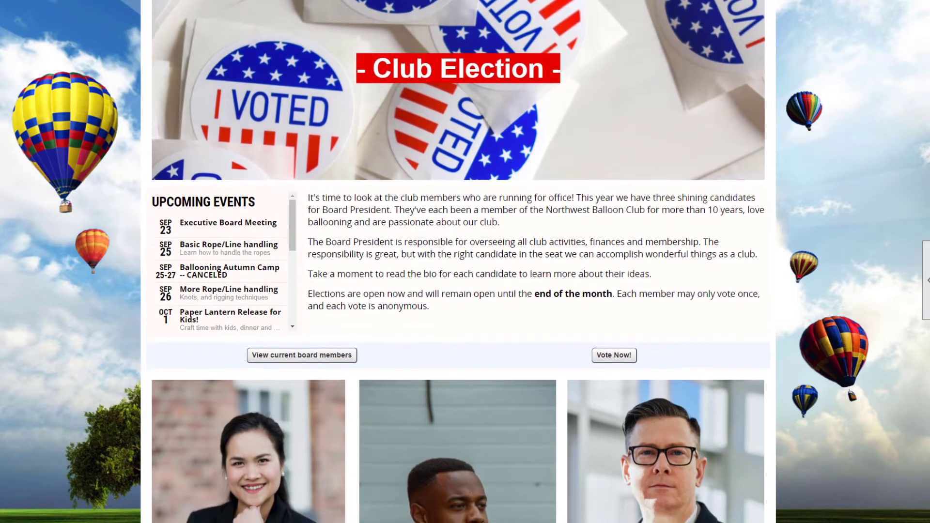
pyautogui.scroll(-1, 458, 271)
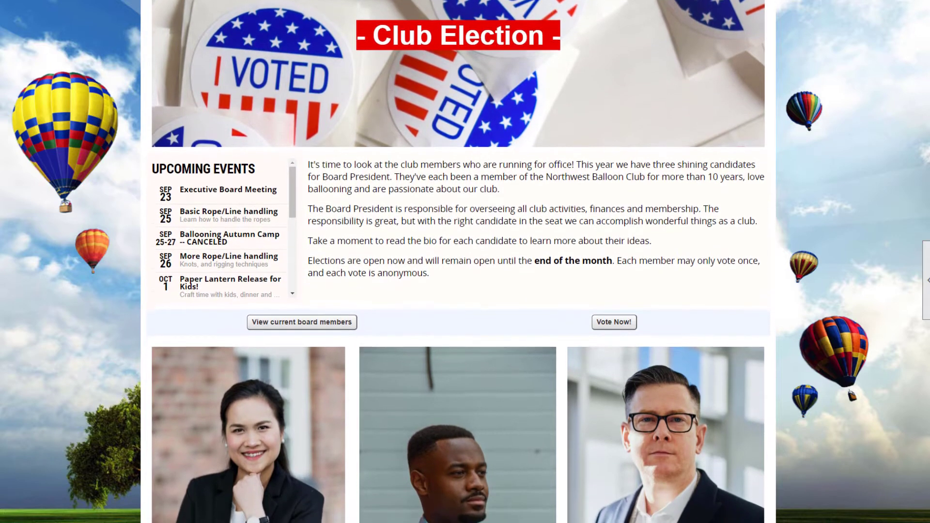
pyautogui.scroll(-1, 458, 271)
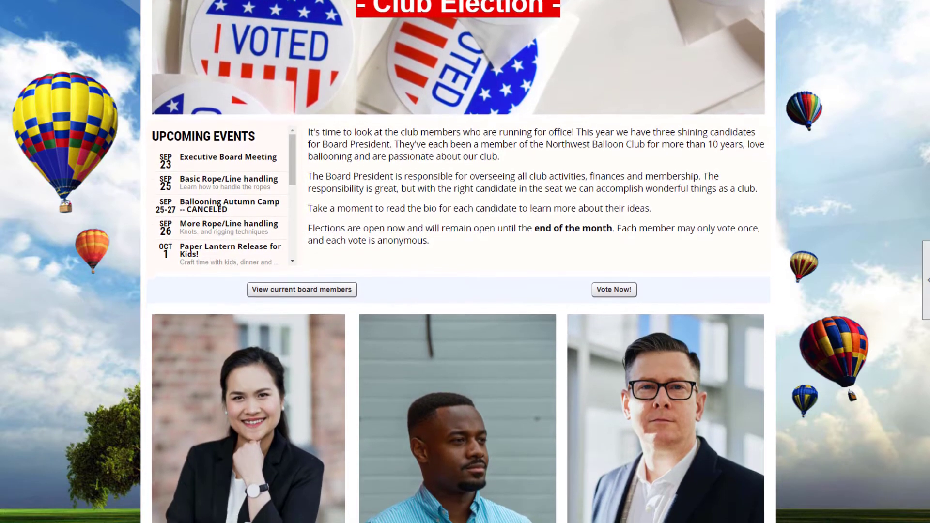
pyautogui.scroll(-1, 459, 271)
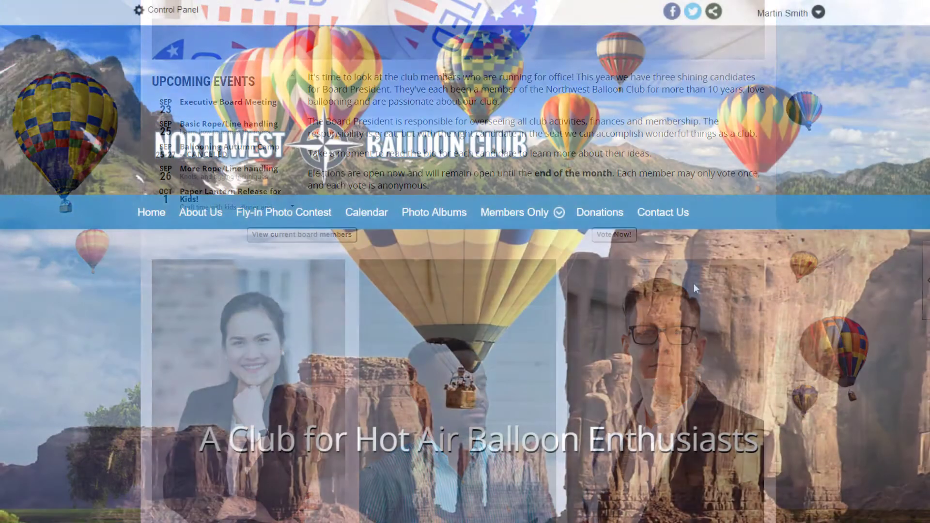
pyautogui.scroll(-5, 649, 284)
pyautogui.scroll(-13, 647, 285)
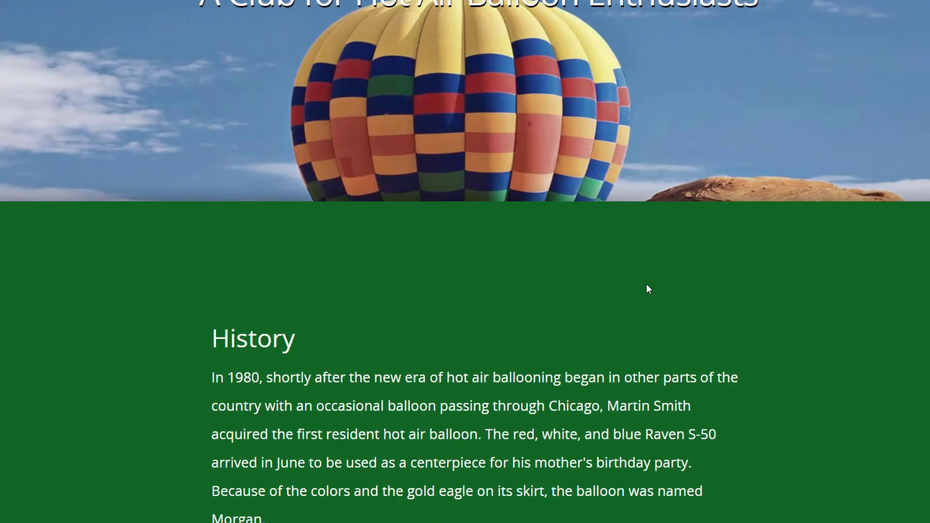
pyautogui.scroll(-14, 643, 284)
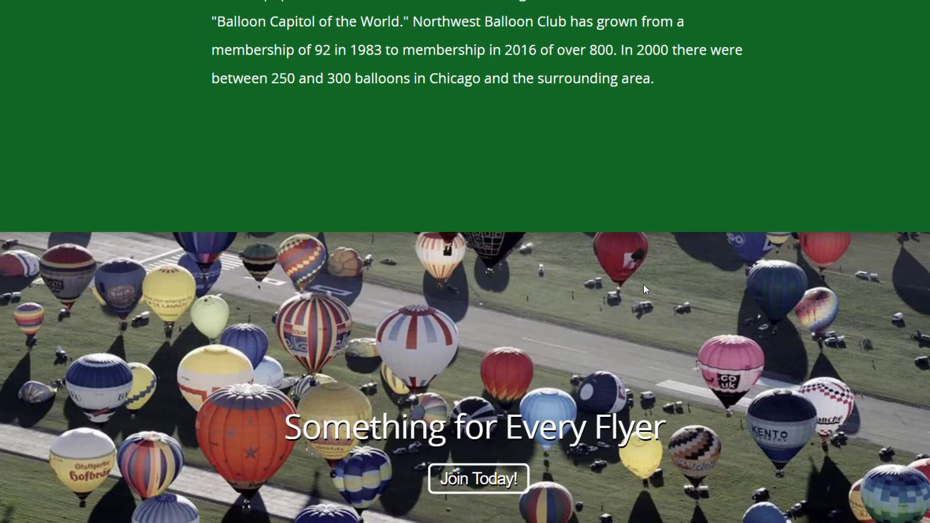
pyautogui.scroll(-12, 641, 284)
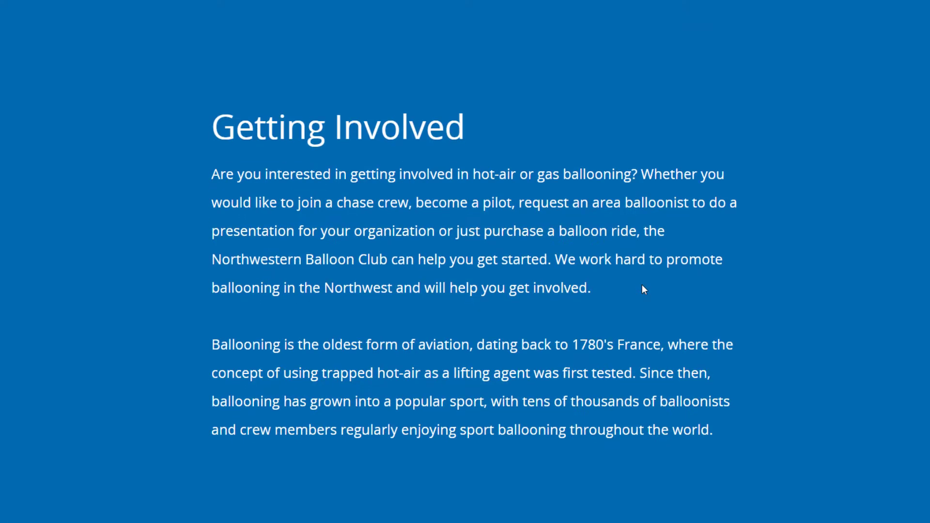
pyautogui.scroll(-8, 640, 284)
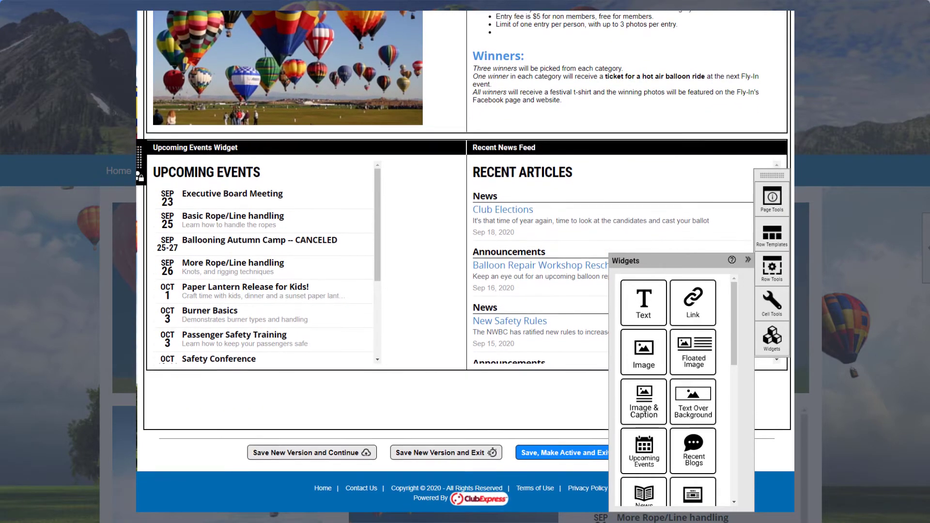
# Step: Add a 4 Column Images combination row below the Upcoming Events and Recent News row
pyautogui.click(774, 241)
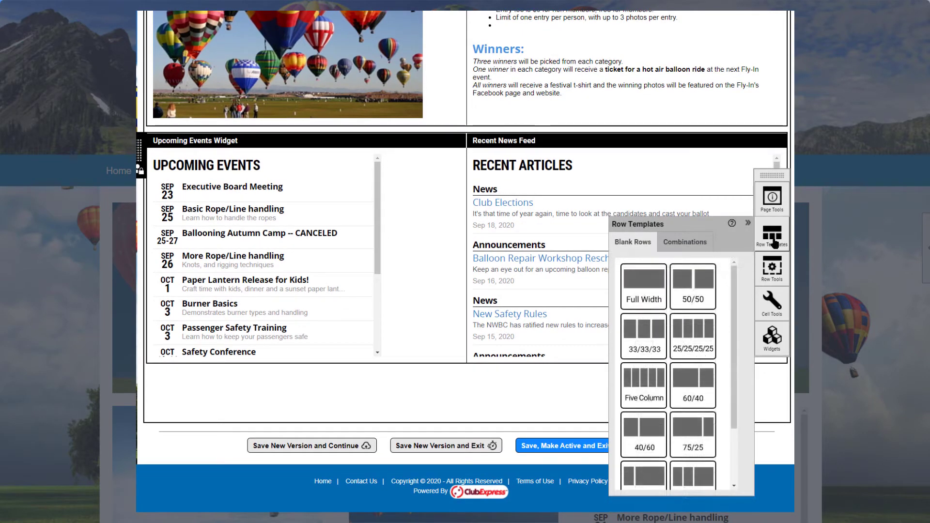
pyautogui.click(702, 247)
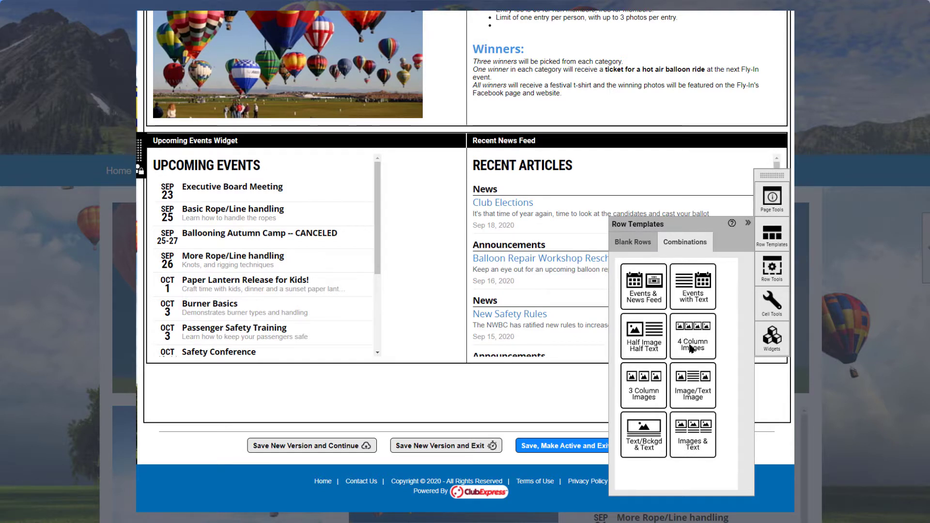
pyautogui.moveTo(691, 348); pyautogui.dragTo(170, 400)
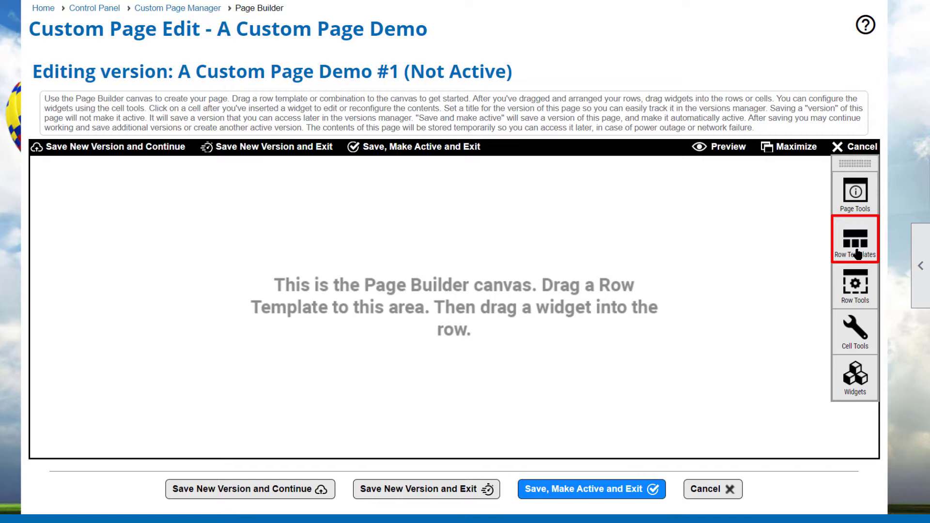
# Step: Add an Events & News Feed row and a Half Image Half Text row to the empty canvas, placing the image row first
pyautogui.click(856, 251)
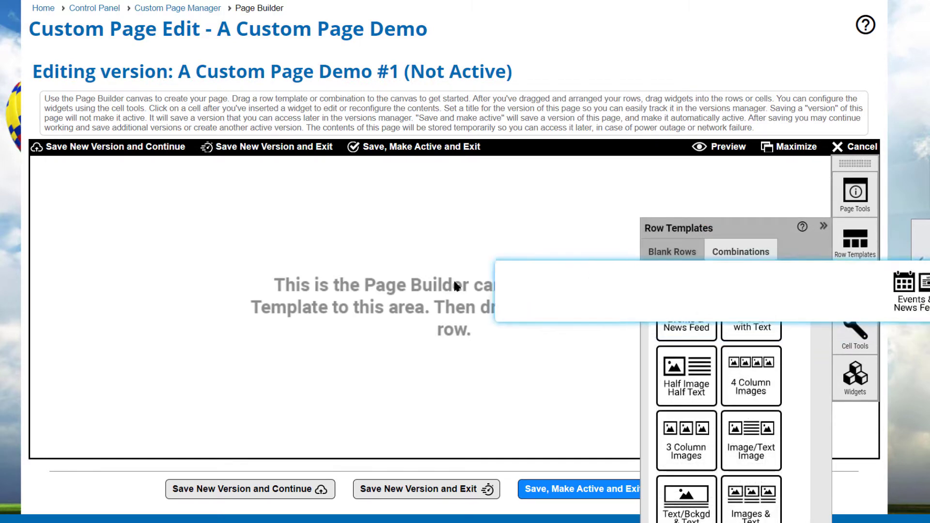
pyautogui.moveTo(455, 282); pyautogui.dragTo(63, 204)
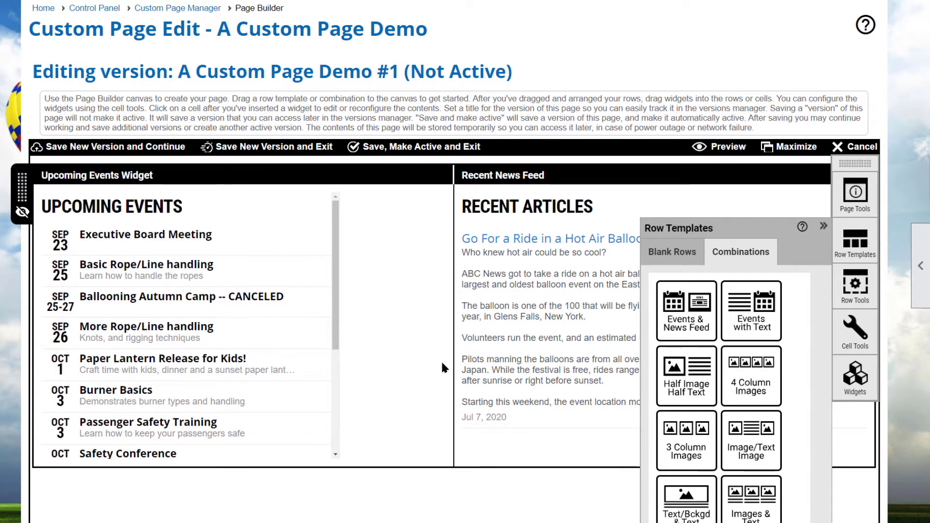
pyautogui.moveTo(679, 377); pyautogui.dragTo(83, 493)
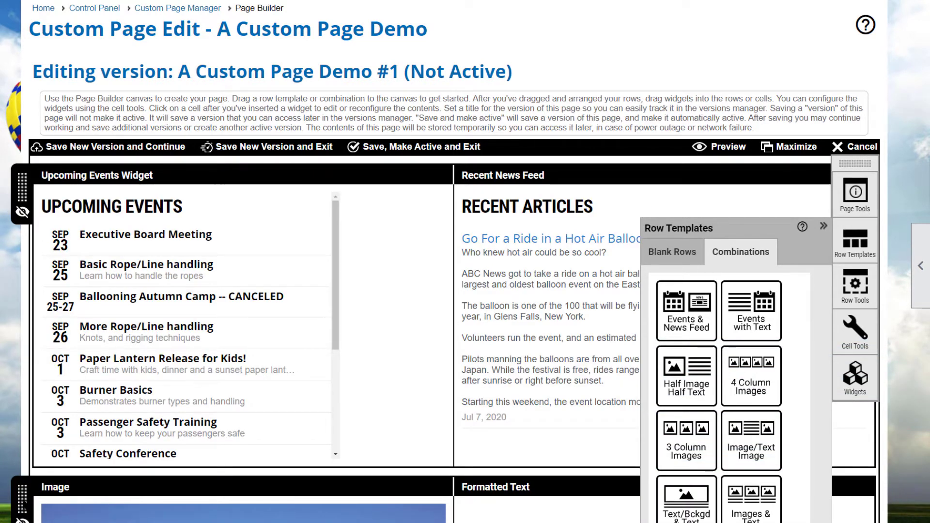
pyautogui.moveTo(21, 485); pyautogui.dragTo(21, 232)
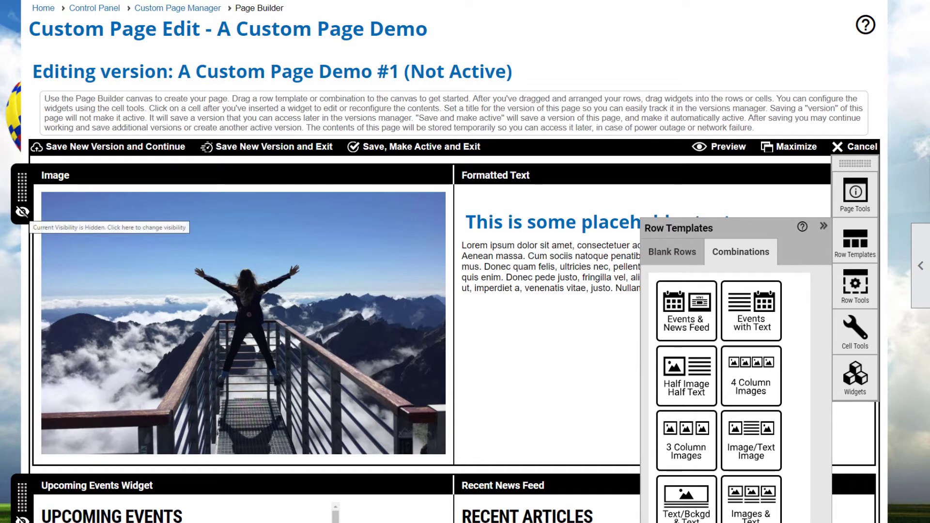
# Step: Cycle the visibility of the image and formatted text row from hidden to the setting with the two-person symbol
pyautogui.click(22, 211)
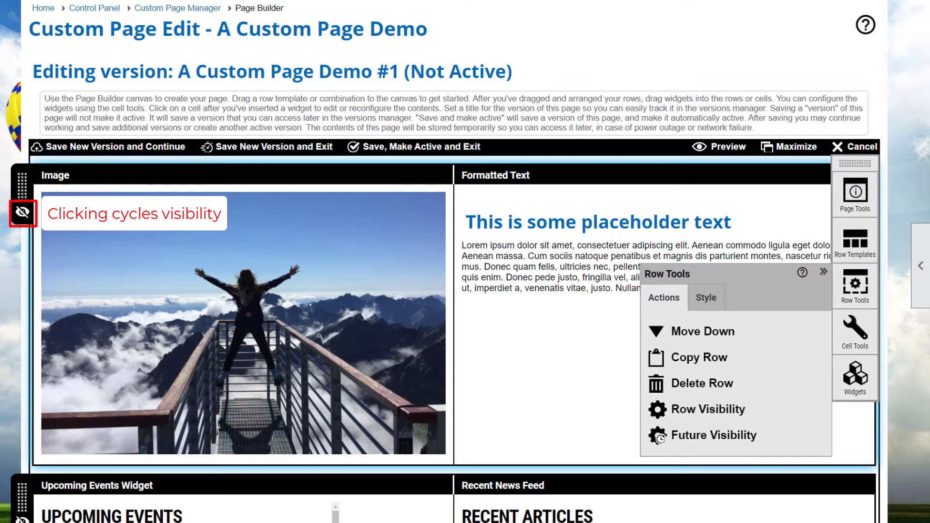
pyautogui.click(22, 212)
pyautogui.click(22, 212)
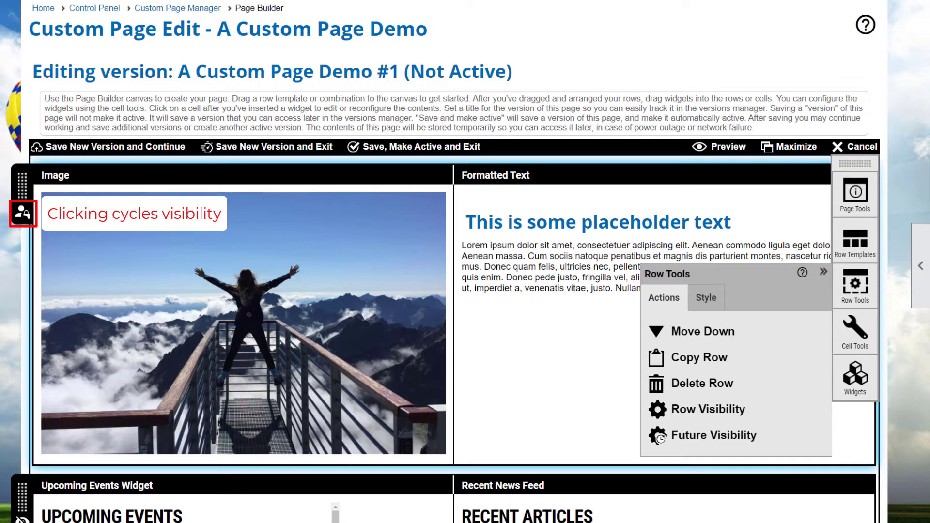
pyautogui.click(23, 213)
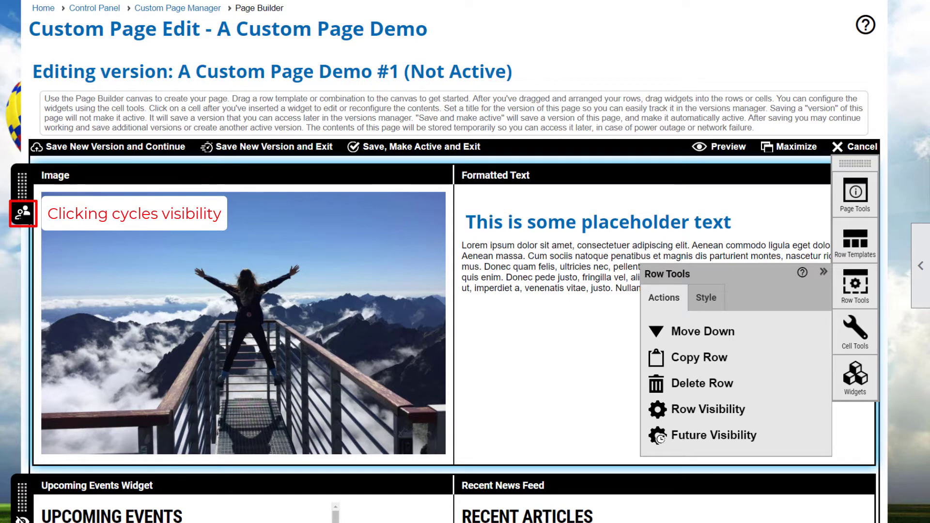
# Step: Set the row visibility of the Upcoming Events and Recent News row to Members Only
pyautogui.click(721, 411)
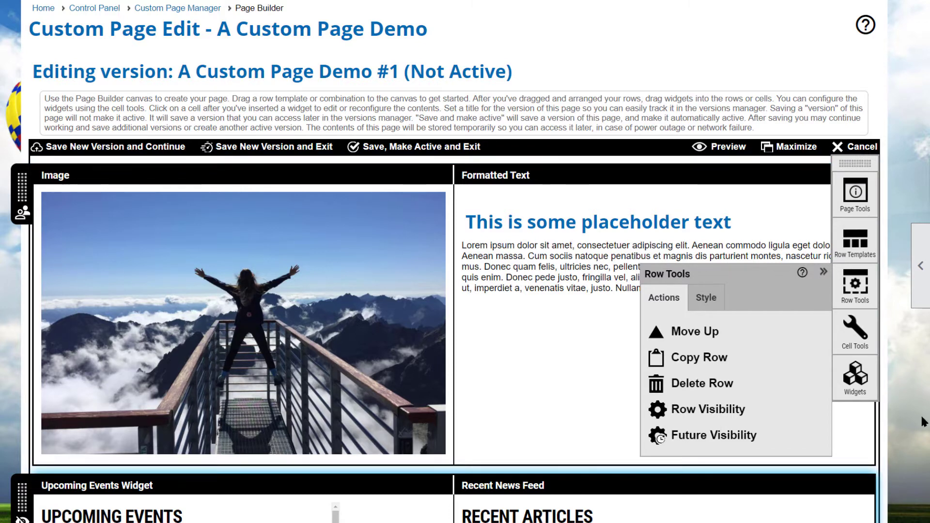
pyautogui.scroll(-3, 923, 422)
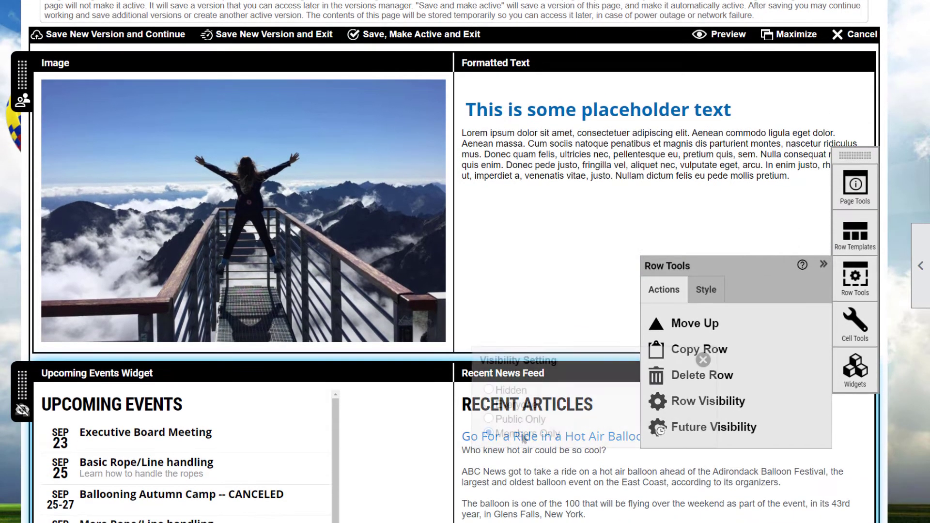
pyautogui.click(524, 438)
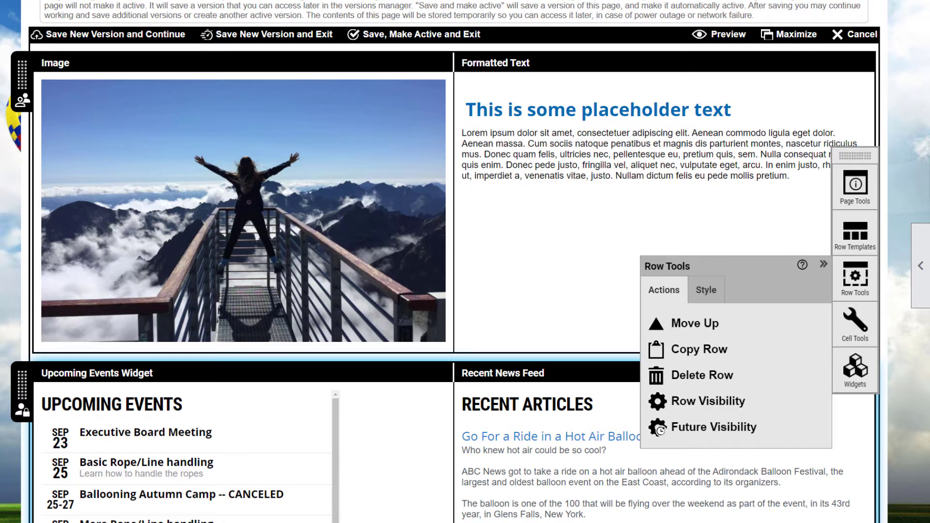
# Step: Replace the placeholder image with the AwesomeBalloons web graphic and enlarge it proportionally to about 465 by 344 px
pyautogui.click(299, 262)
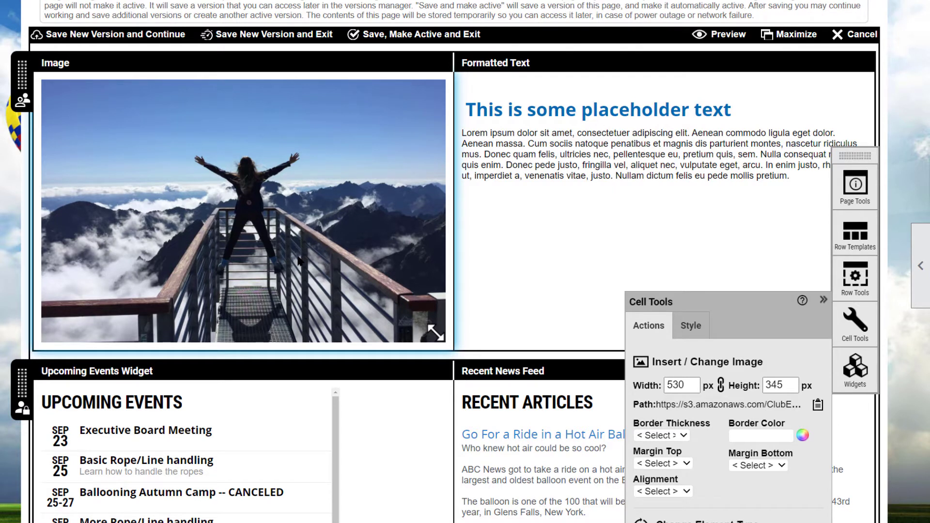
pyautogui.click(692, 364)
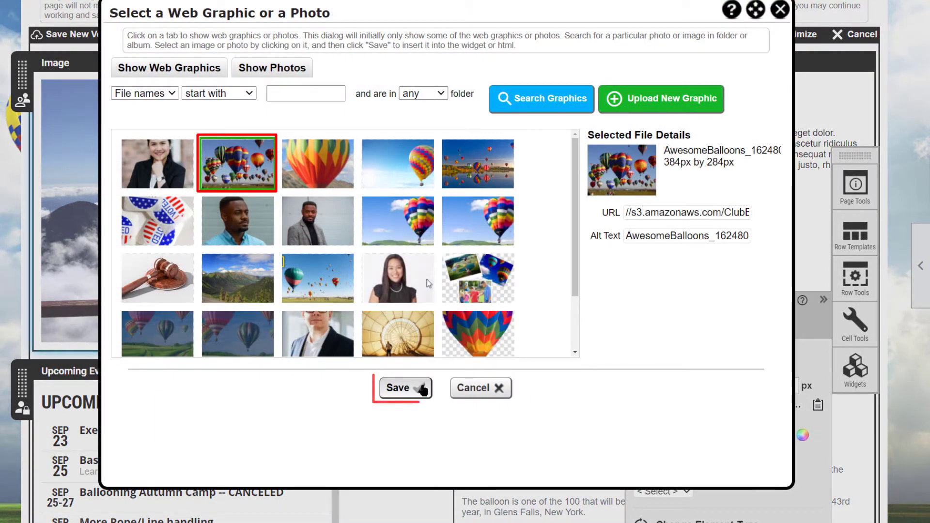
pyautogui.click(421, 388)
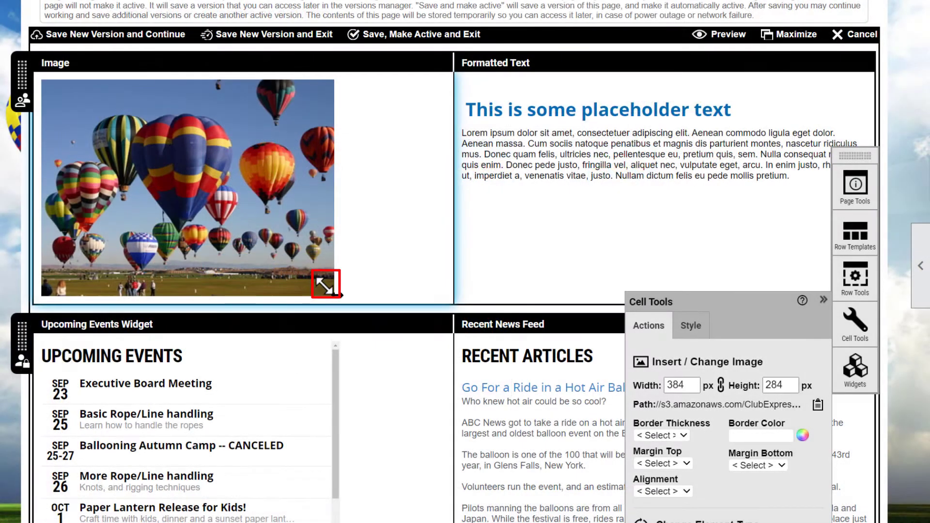
pyautogui.moveTo(340, 294); pyautogui.dragTo(494, 337)
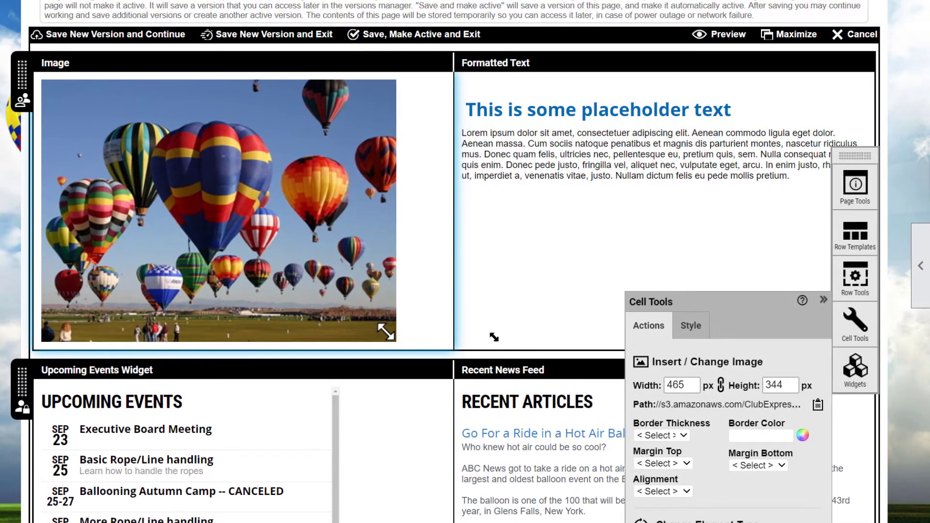
# Step: Replace the formatted placeholder text with the Fly-In Photo Contest heading, its Rules and Use list and the Winners paragraph
pyautogui.click(640, 159)
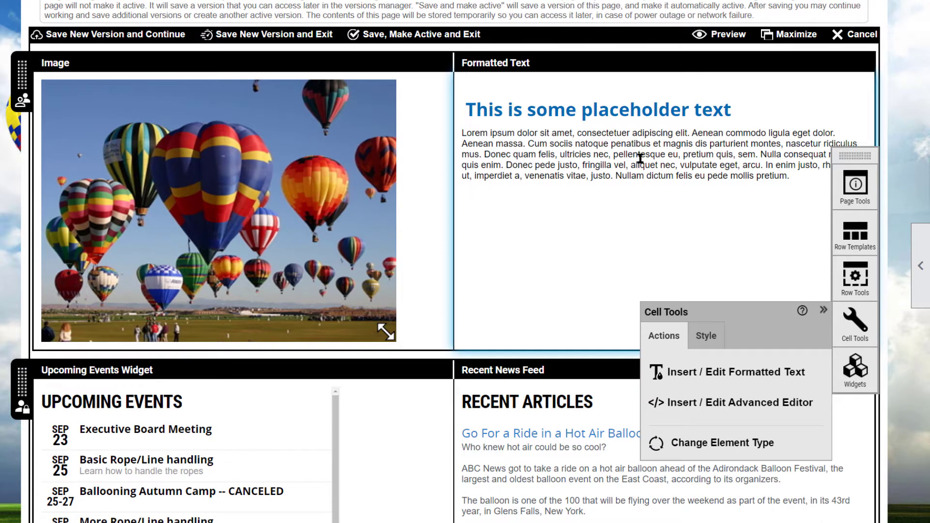
pyautogui.click(773, 375)
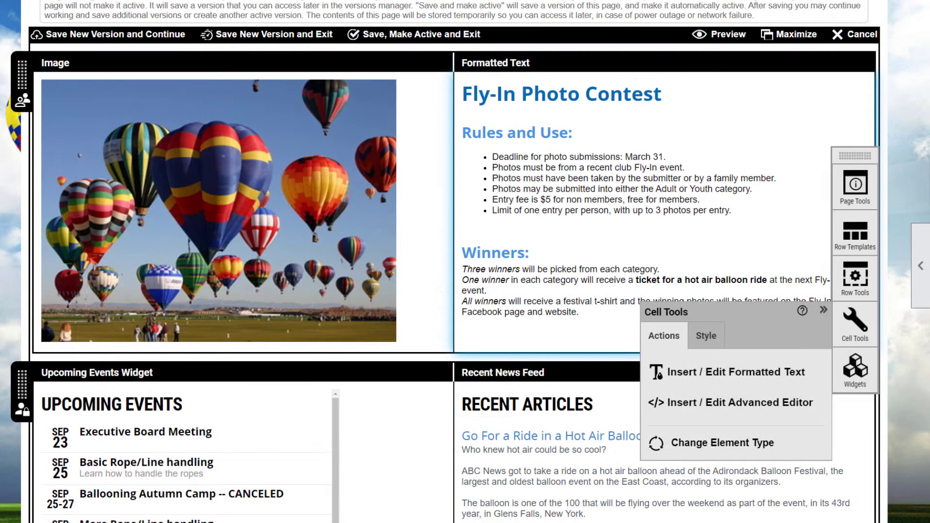
pyautogui.scroll(-6, 465, 262)
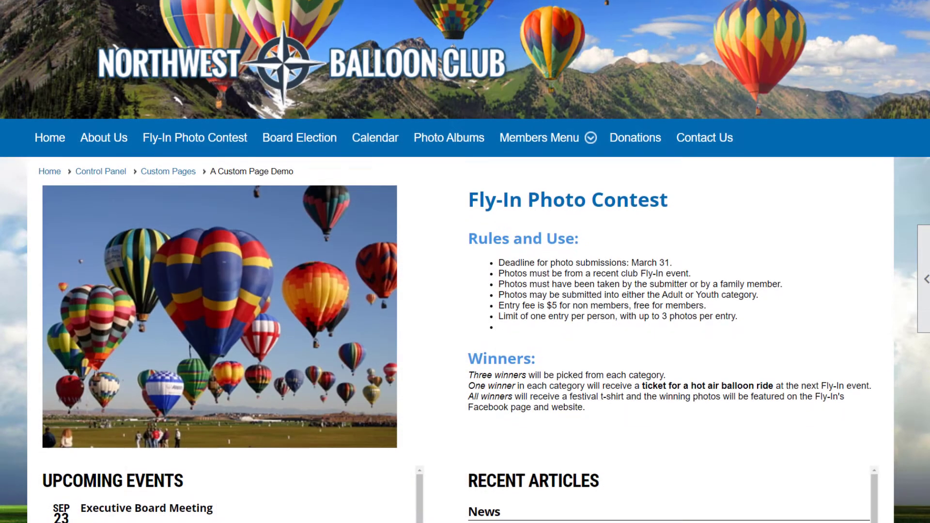
# Step: Review the live custom page, from the Fly-In Photo Contest row down to the events and recent articles
pyautogui.scroll(-1, 465, 291)
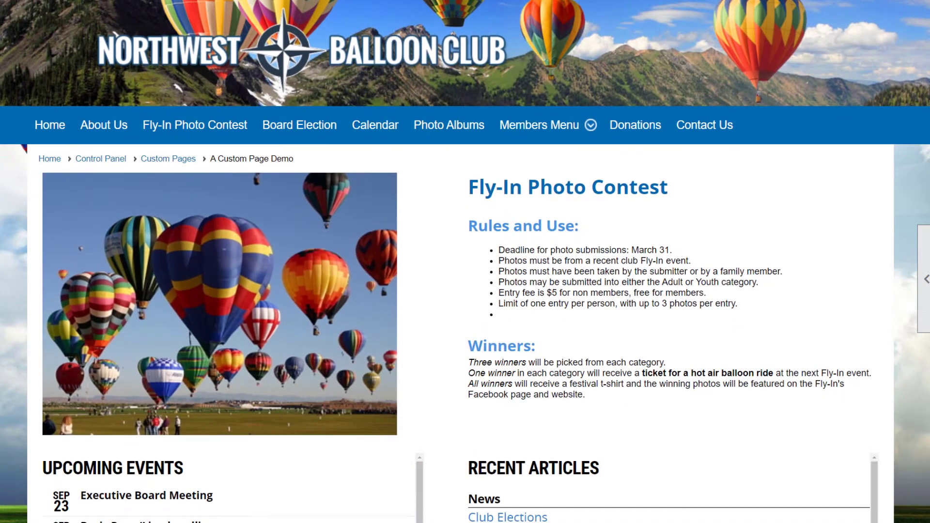
pyautogui.scroll(-1, 465, 291)
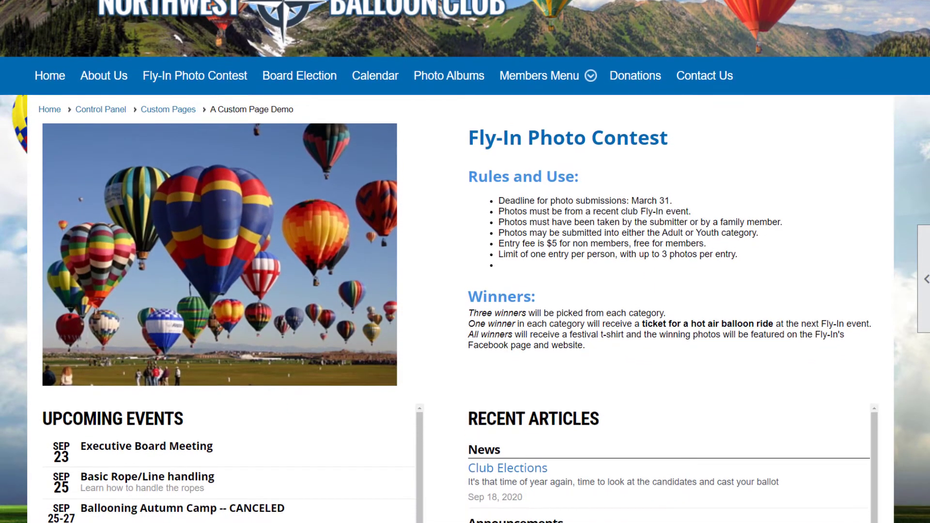
pyautogui.scroll(-1, 465, 291)
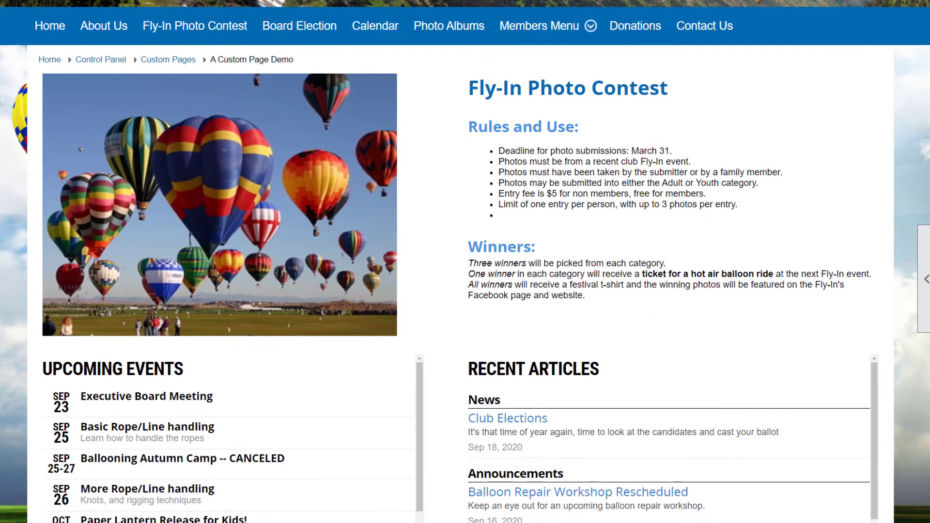
pyautogui.scroll(-1, 465, 291)
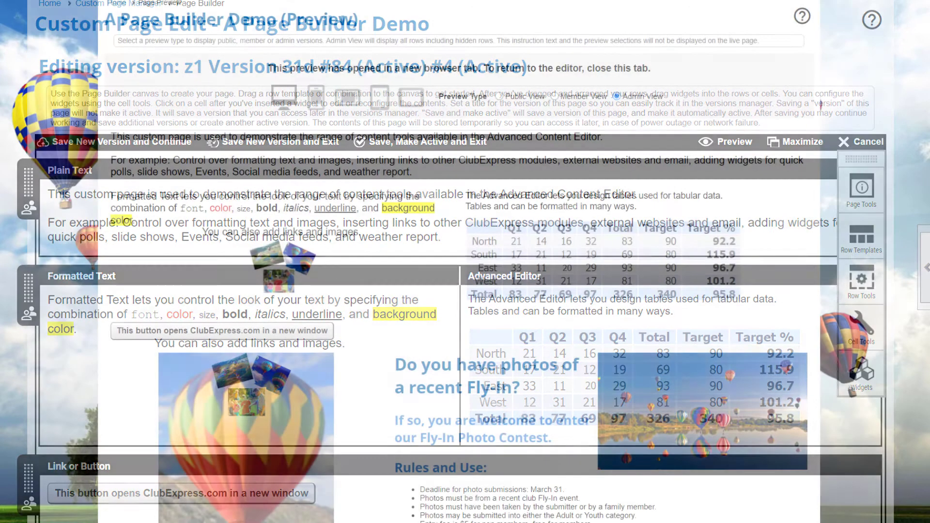
# Step: Preview the Page Builder Demo page in the portrait phone layout and look through its content
pyautogui.scroll(-1, 459, 262)
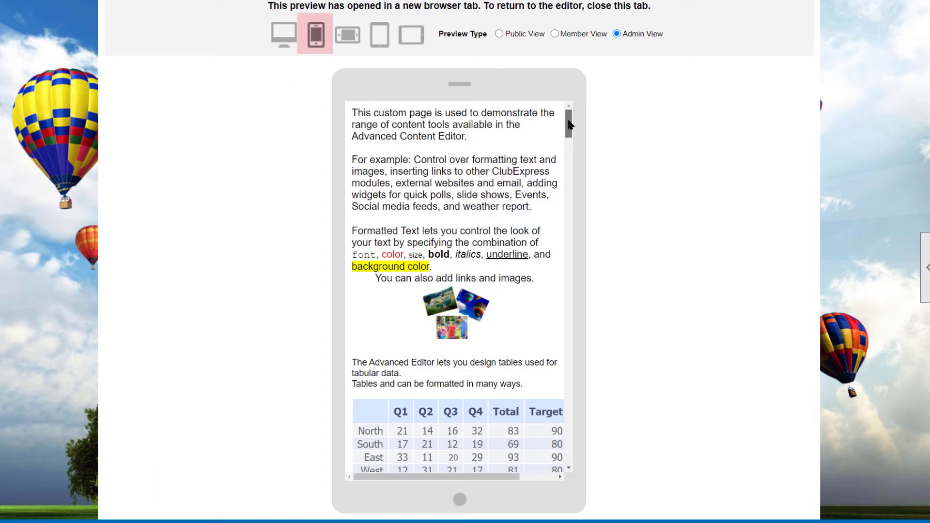
pyautogui.moveTo(569, 125); pyautogui.dragTo(575, 162)
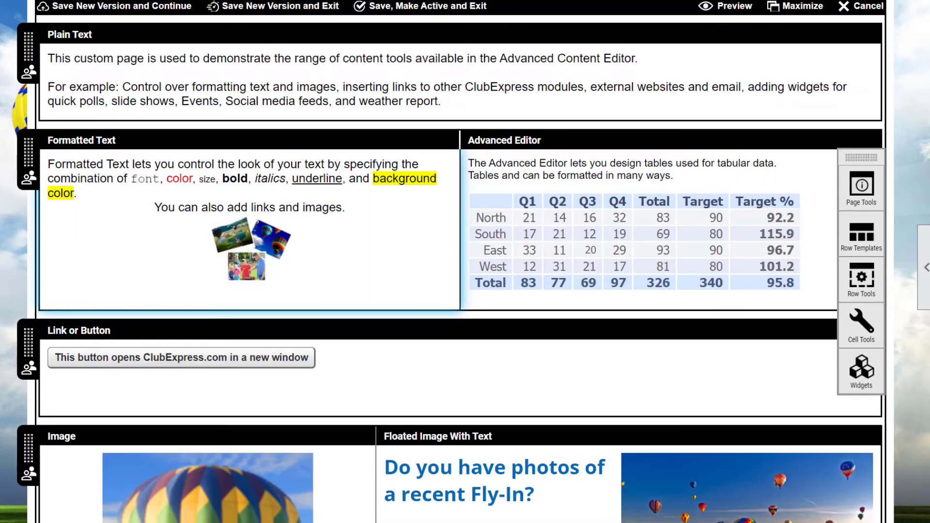
# Step: Insert a 33/33/33 row below the Plain Text row and fill its cells with Text, Upcoming Events and New Members widgets
pyautogui.click(857, 236)
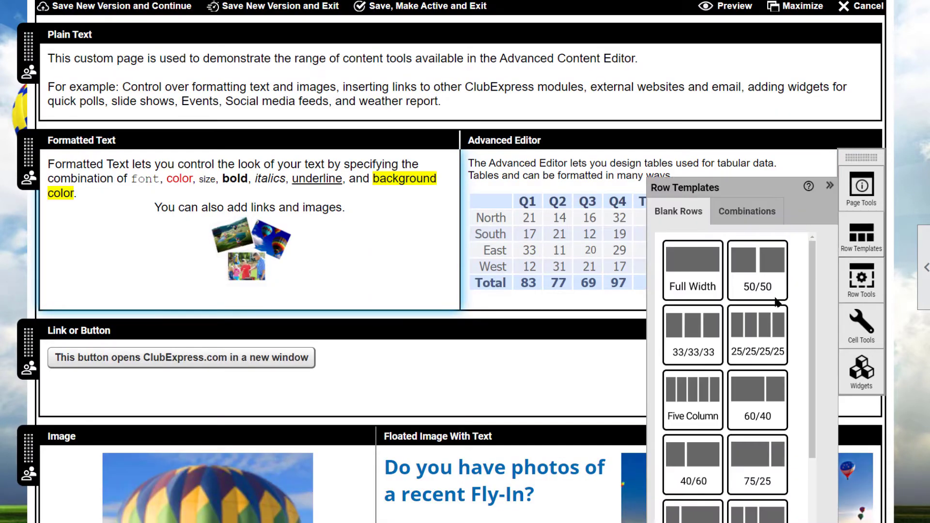
pyautogui.moveTo(779, 291); pyautogui.dragTo(72, 150)
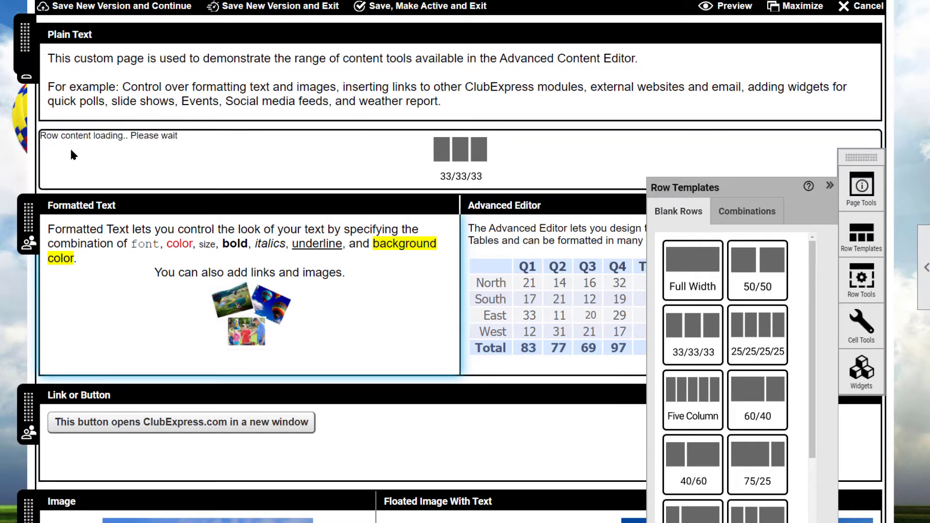
pyautogui.click(867, 387)
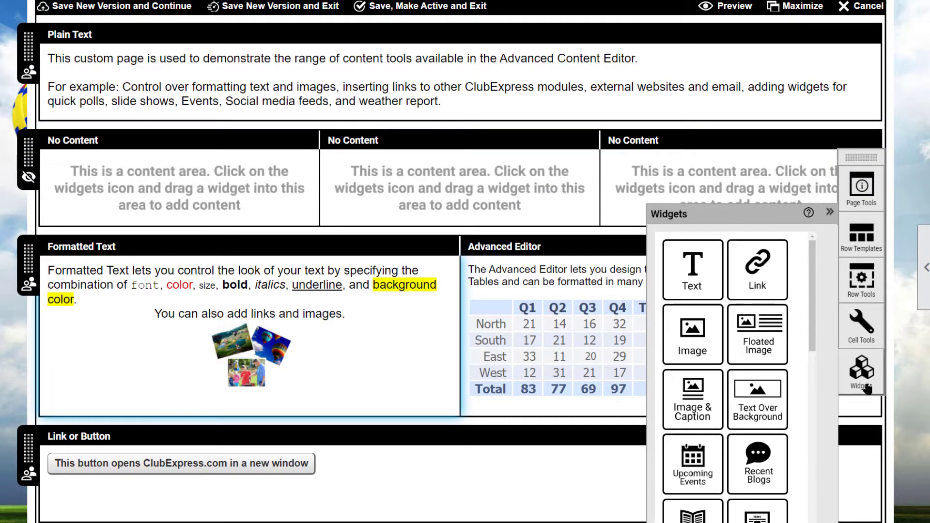
pyautogui.moveTo(698, 286); pyautogui.dragTo(242, 208)
pyautogui.click(861, 371)
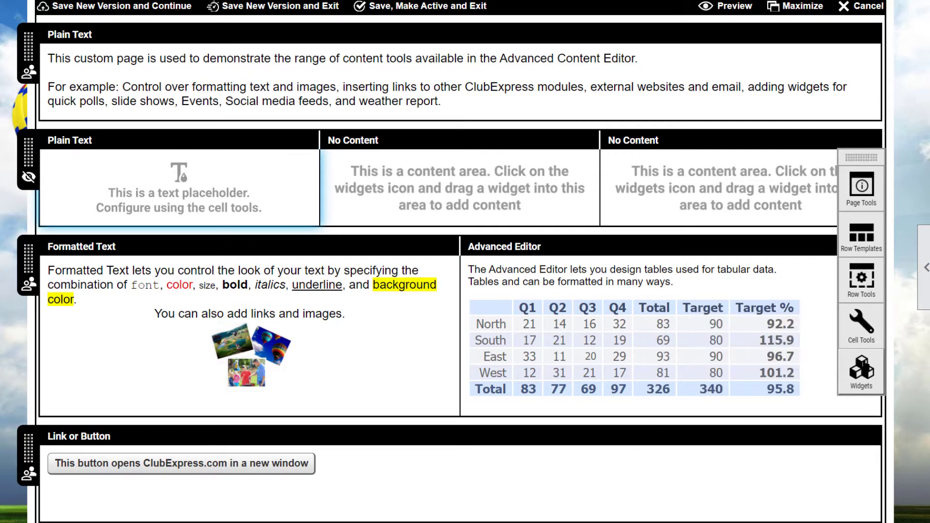
pyautogui.moveTo(702, 477); pyautogui.dragTo(484, 193)
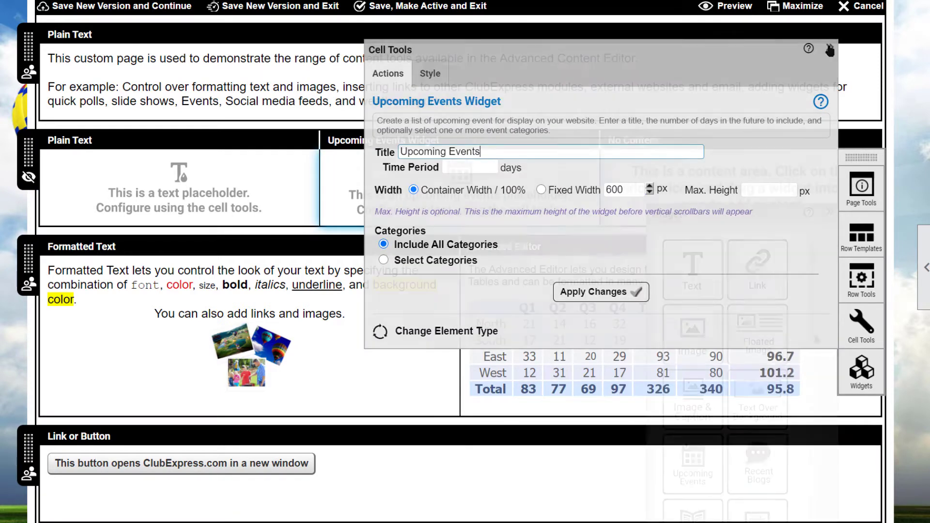
pyautogui.click(862, 371)
pyautogui.scroll(-3, 816, 403)
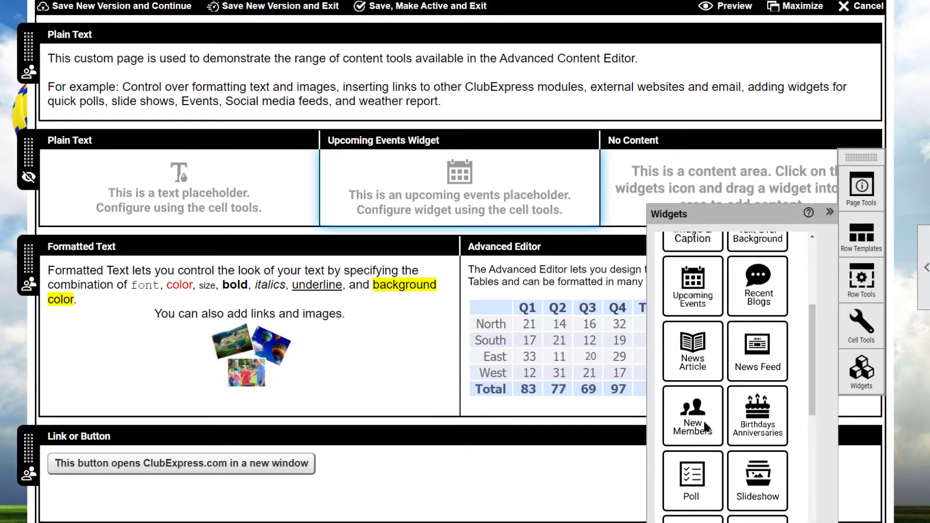
pyautogui.moveTo(705, 423); pyautogui.dragTo(709, 190)
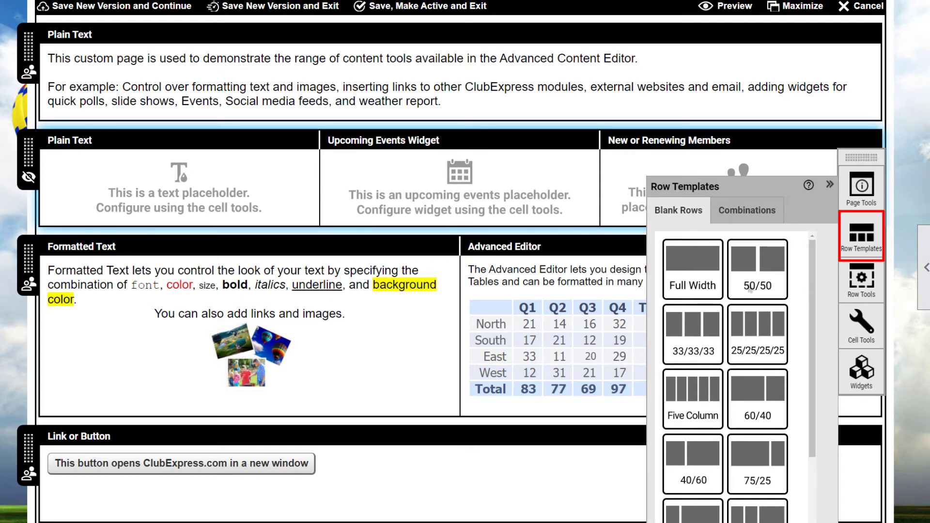
# Step: Add a blank 50/50 row and an image-and-text combination row below the three-column row, and delete the blank 50/50 row
pyautogui.moveTo(751, 288); pyautogui.dragTo(57, 279)
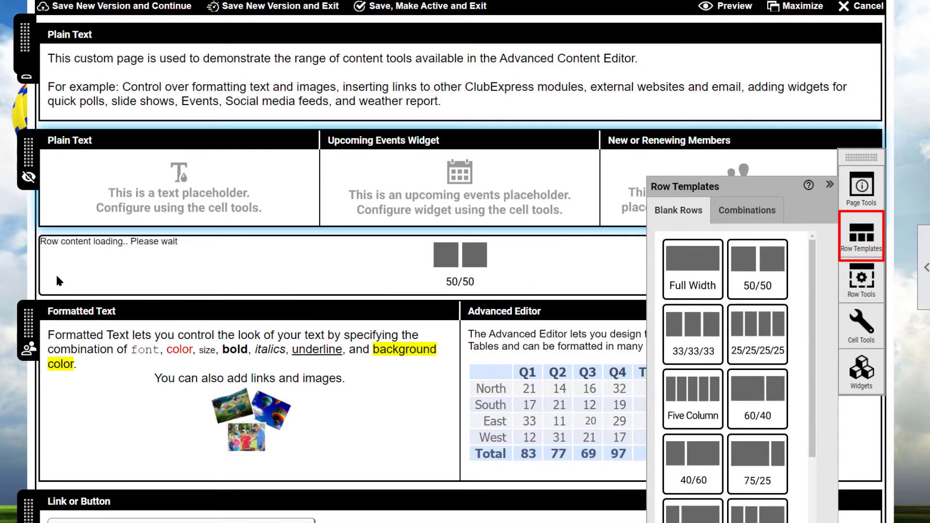
pyautogui.click(743, 213)
pyautogui.moveTo(692, 376); pyautogui.dragTo(85, 264)
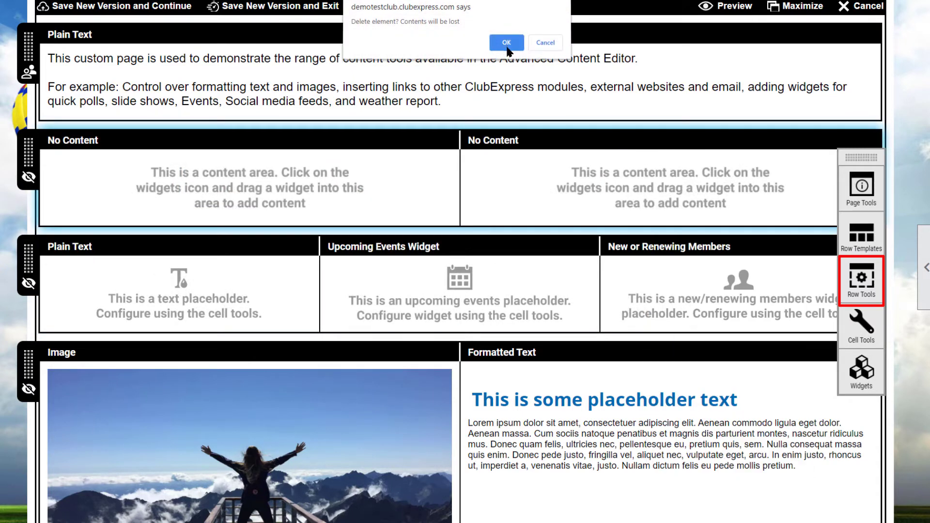
pyautogui.click(507, 44)
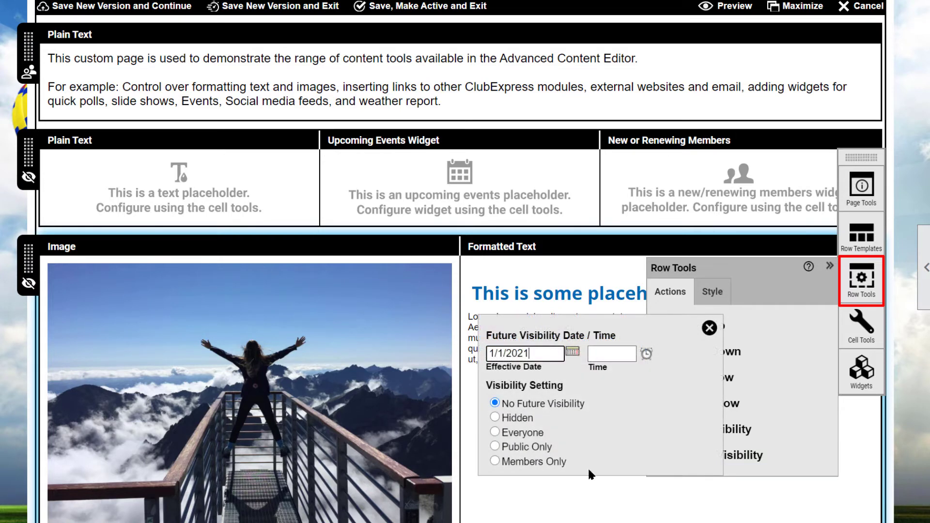
# Step: Schedule the image and placeholder text row's future visibility as Everyone, effective 1/1/2021 at 10:00 AM
pyautogui.click(525, 435)
pyautogui.click(646, 364)
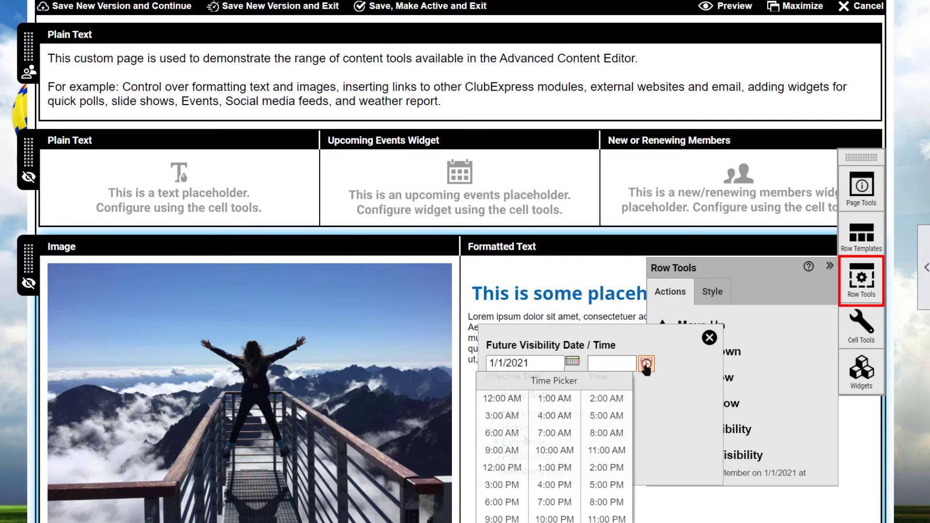
pyautogui.click(565, 451)
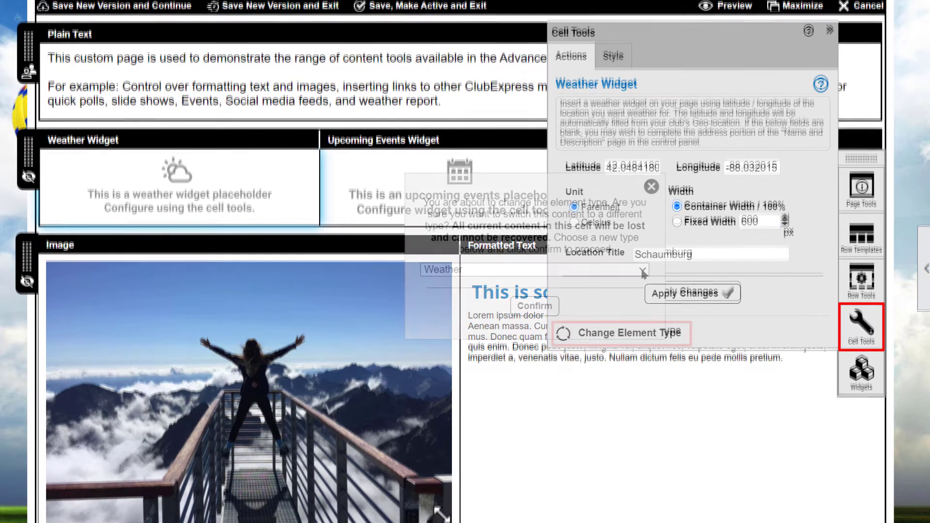
# Step: Change the three-column row's first cell to the Weather element type and replace it with a Text widget
pyautogui.click(643, 271)
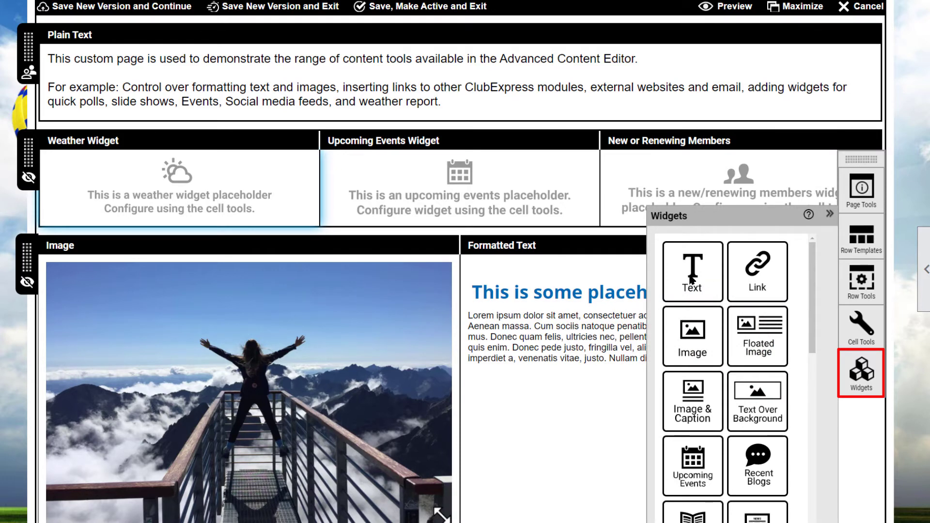
pyautogui.moveTo(692, 280); pyautogui.dragTo(180, 188)
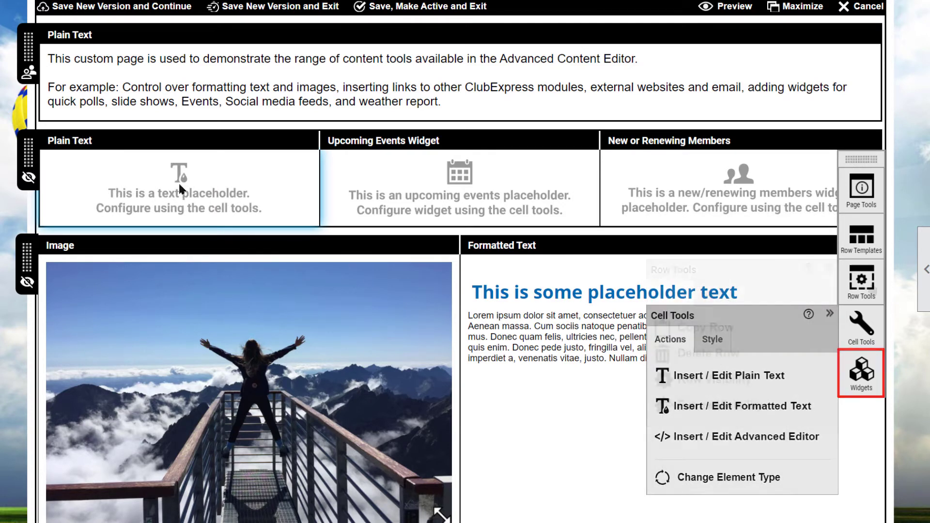
# Step: Delete the three-column widget row and the image and placeholder text row below the Plain Text row
pyautogui.click(871, 285)
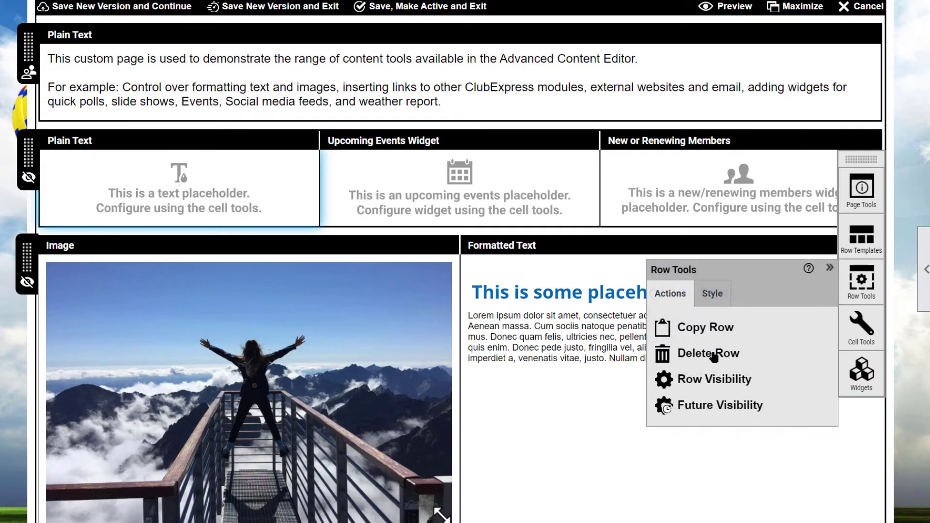
pyautogui.click(714, 357)
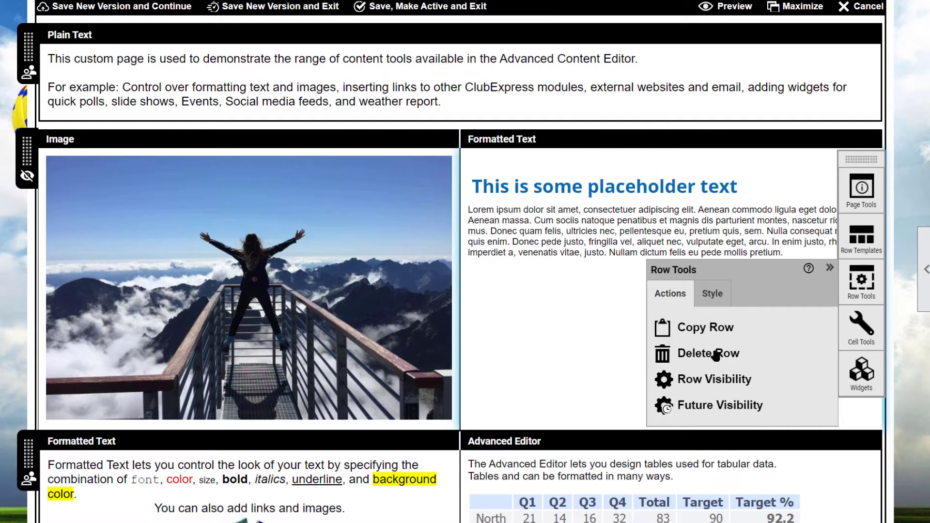
pyautogui.click(715, 357)
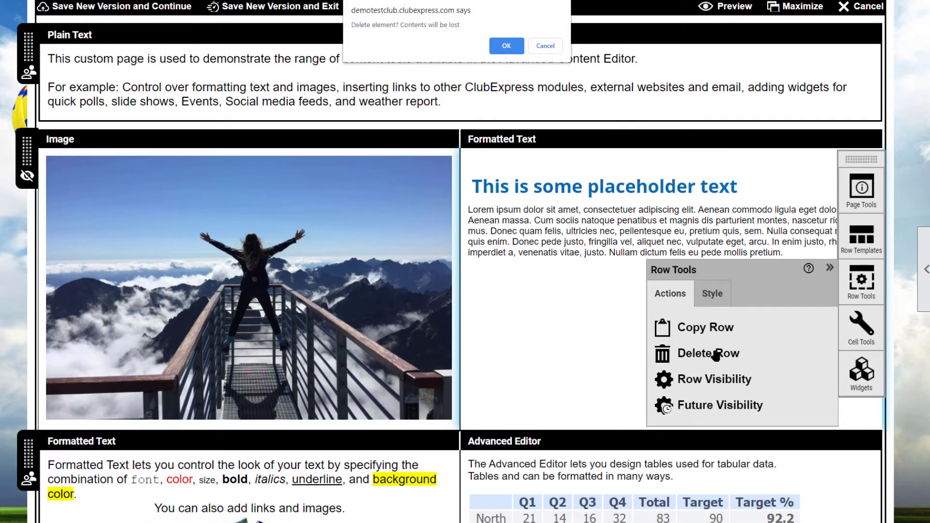
pyautogui.click(506, 45)
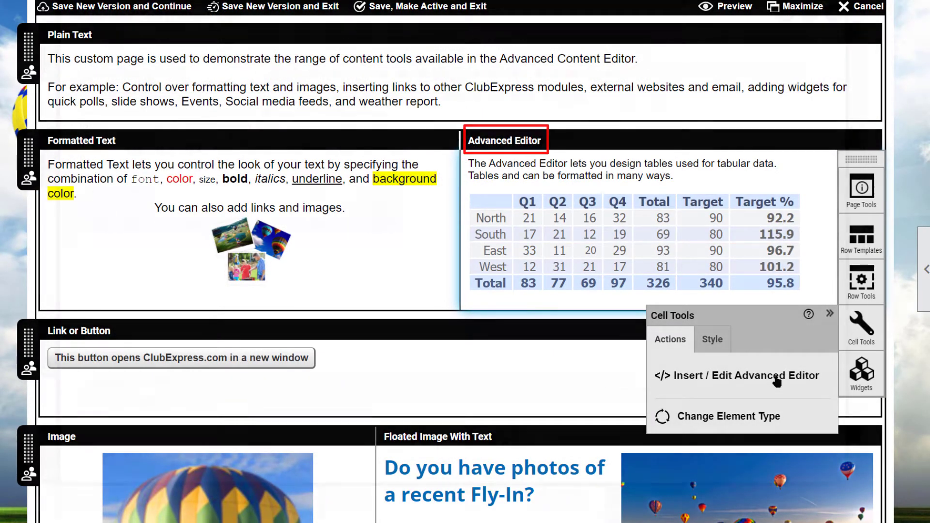
# Step: In the Advanced Editor table cell, insert a 40/60 row below the table, nesting 33/33/33 in its narrower cell and 25/25/25/25 in its wider one
pyautogui.click(777, 382)
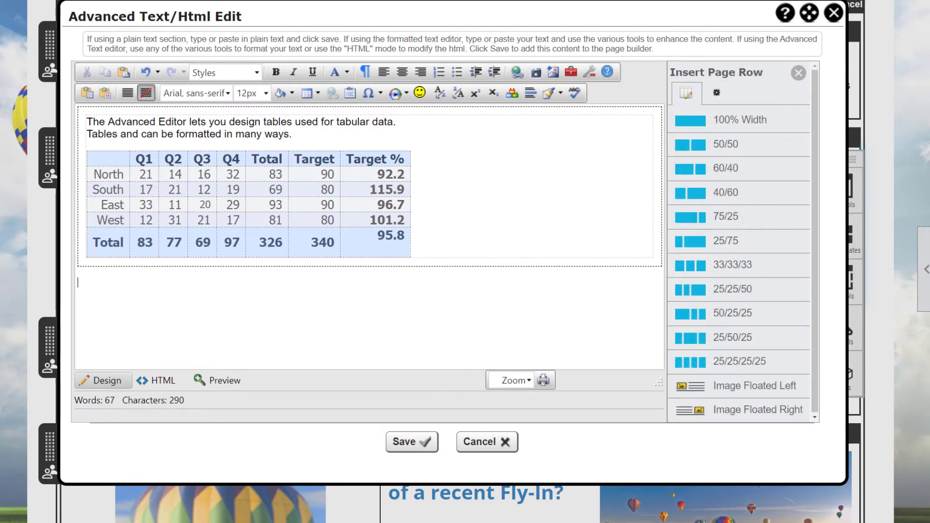
pyautogui.click(724, 193)
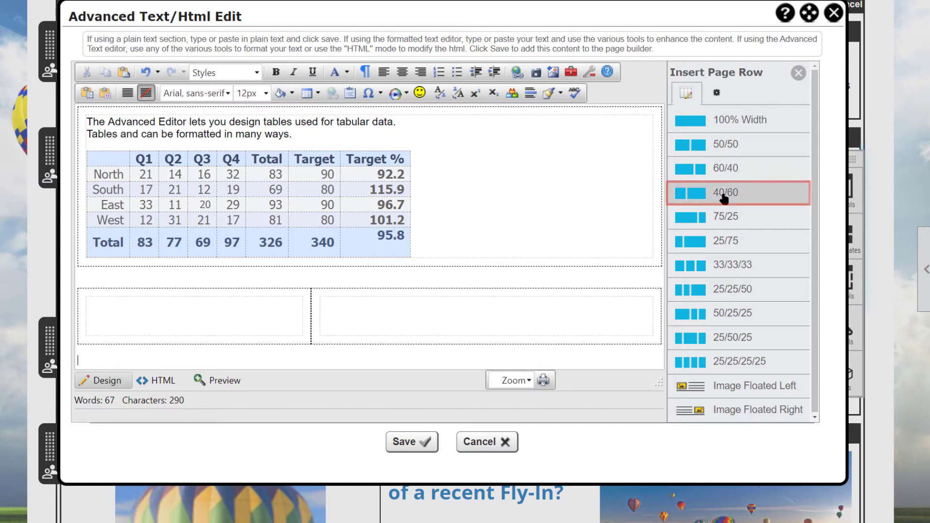
pyautogui.click(102, 307)
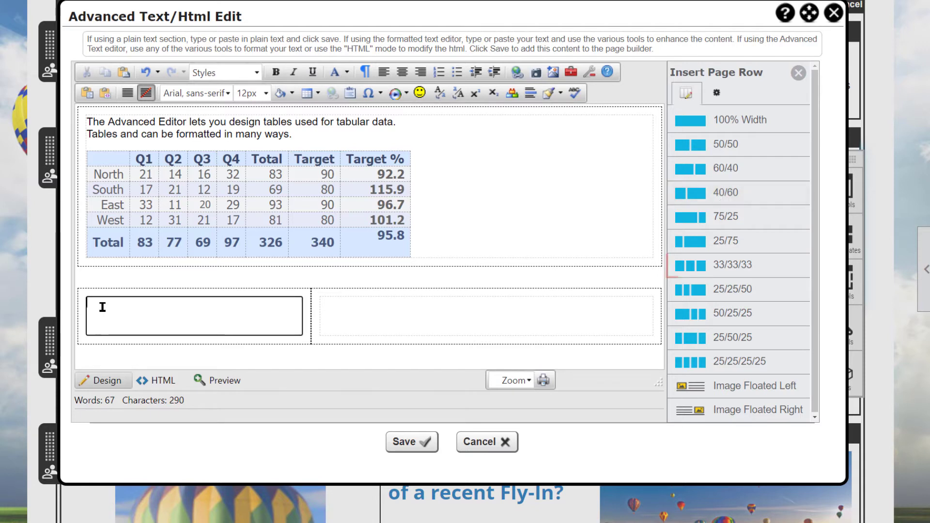
pyautogui.click(712, 266)
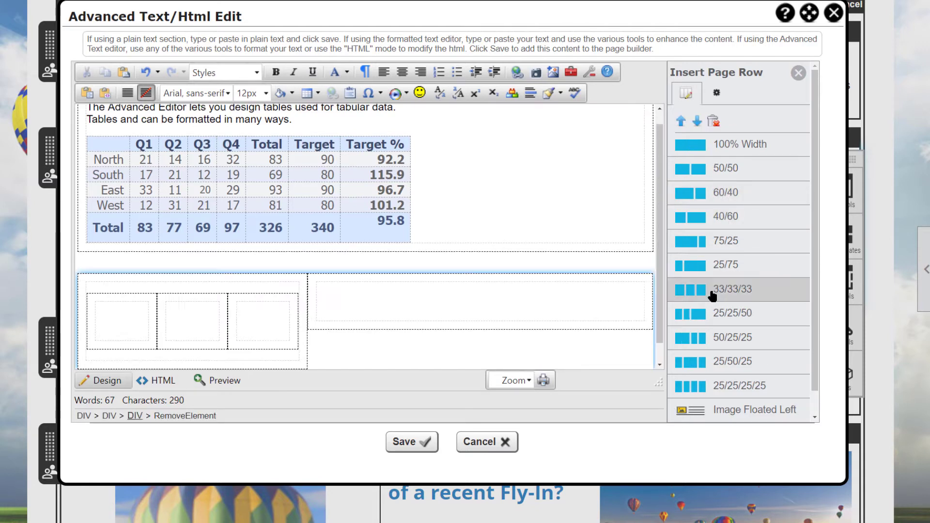
pyautogui.click(371, 297)
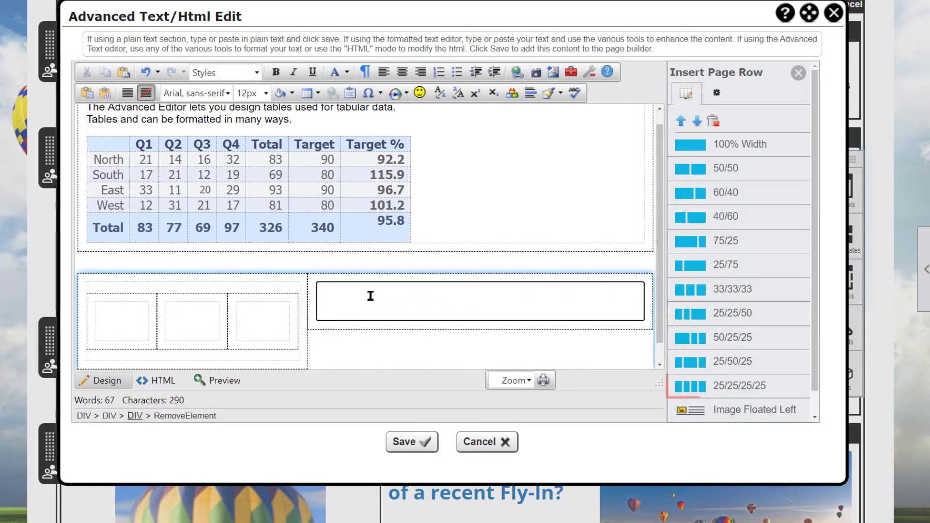
pyautogui.click(738, 386)
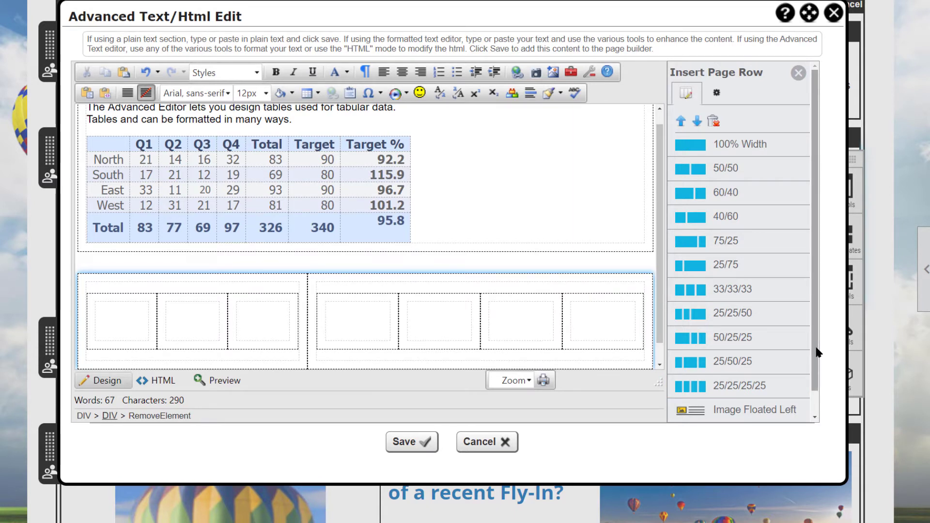
# Step: Nest a 25/75 row in the 40% cell, enter "This is text" in its wider cell, and move that row down
pyautogui.click(99, 287)
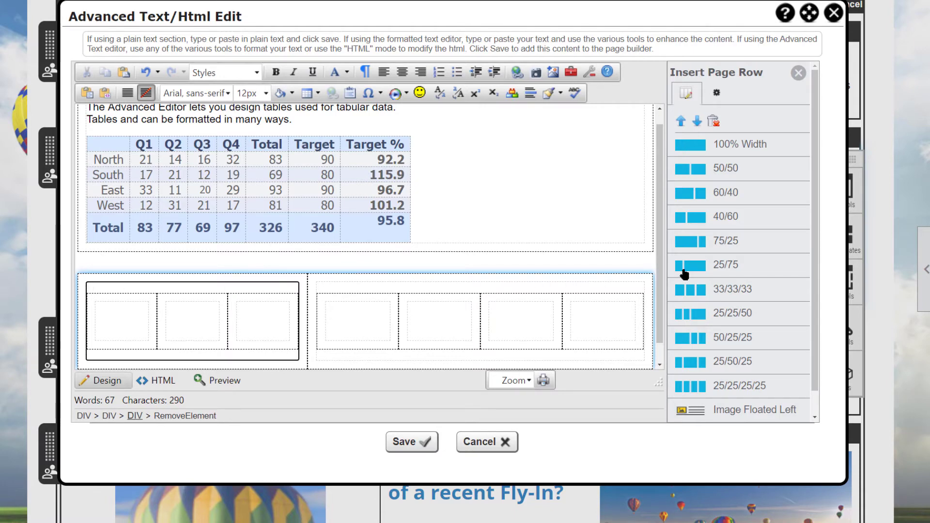
pyautogui.click(694, 270)
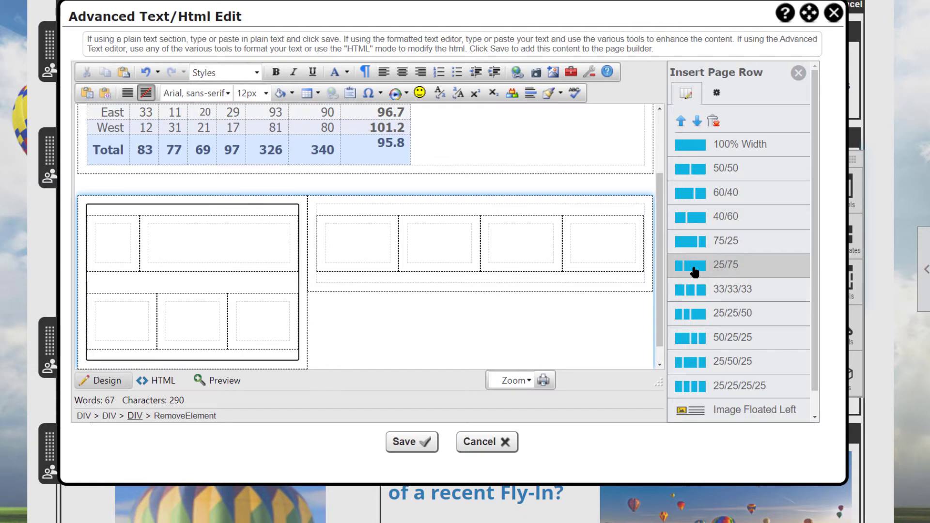
pyautogui.click(178, 235)
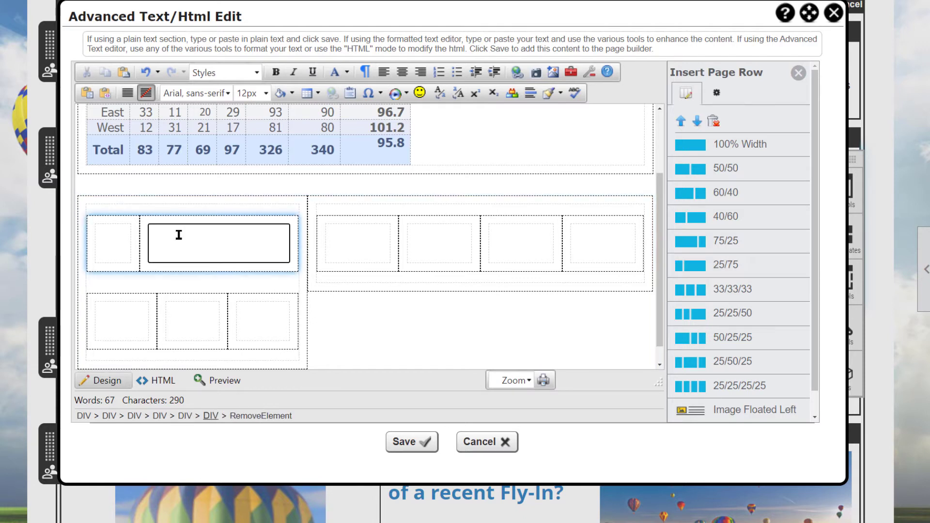
pyautogui.write('This is text')
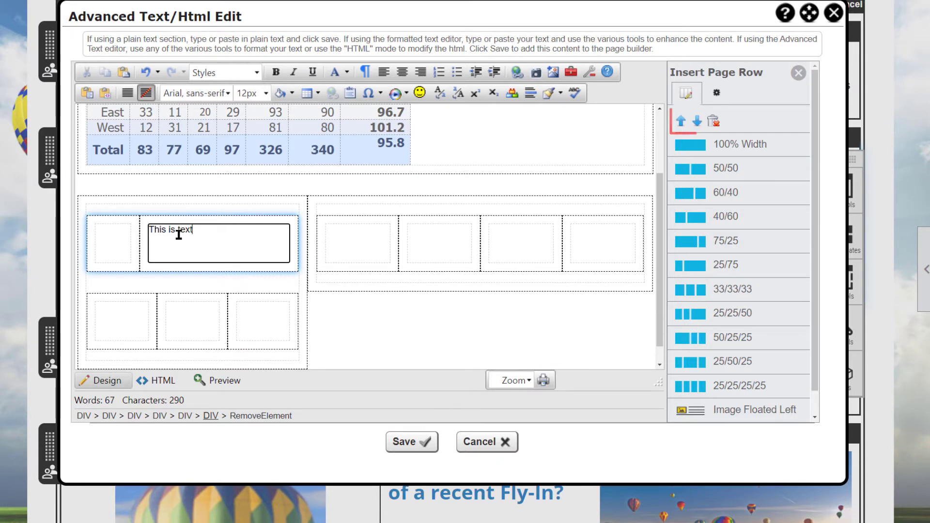
pyautogui.click(697, 122)
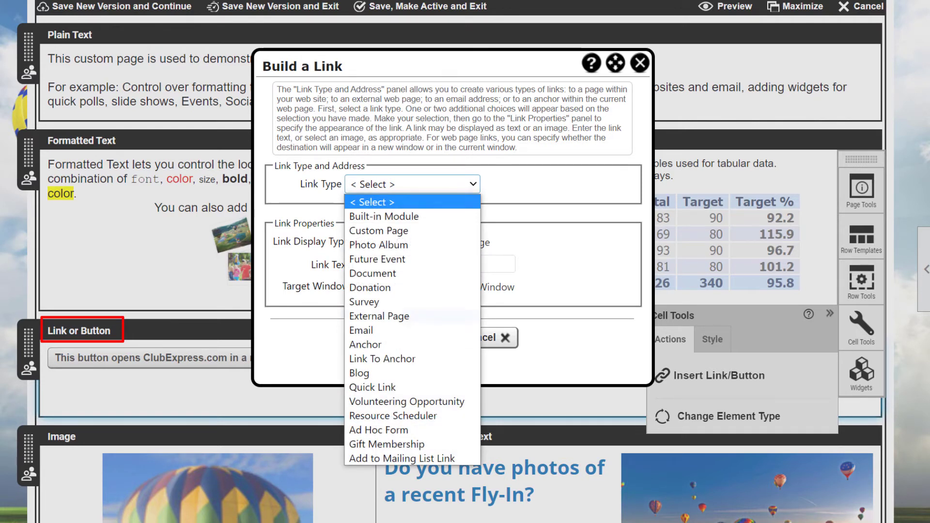
# Step: Choose External Page as the link type for the Link or Button cell
pyautogui.click(379, 315)
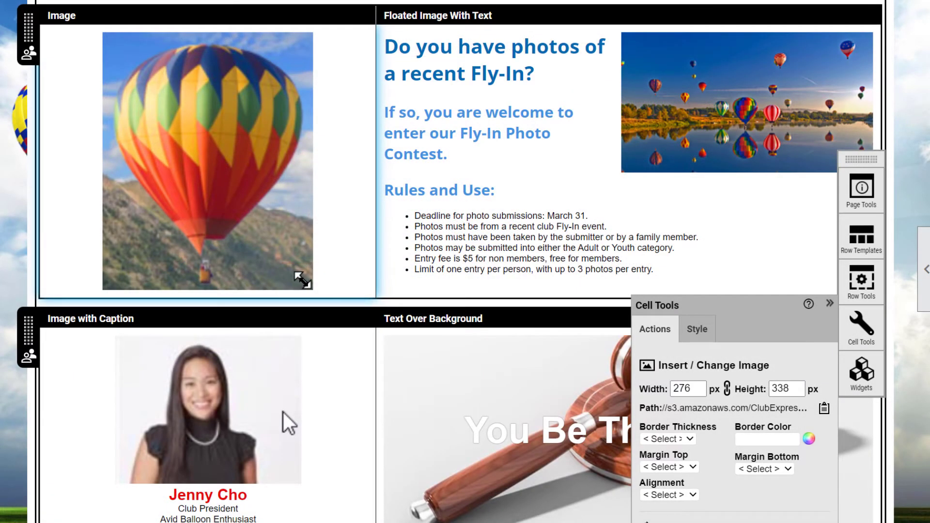
# Step: Shrink the hot air balloon image slightly and set the image position of the neighbouring Floated Image With Text cell to Right
pyautogui.moveTo(302, 280)
pyautogui.mouseDown()
pyautogui.moveTo(345, 304)
pyautogui.moveTo(302, 274)
pyautogui.mouseUp()
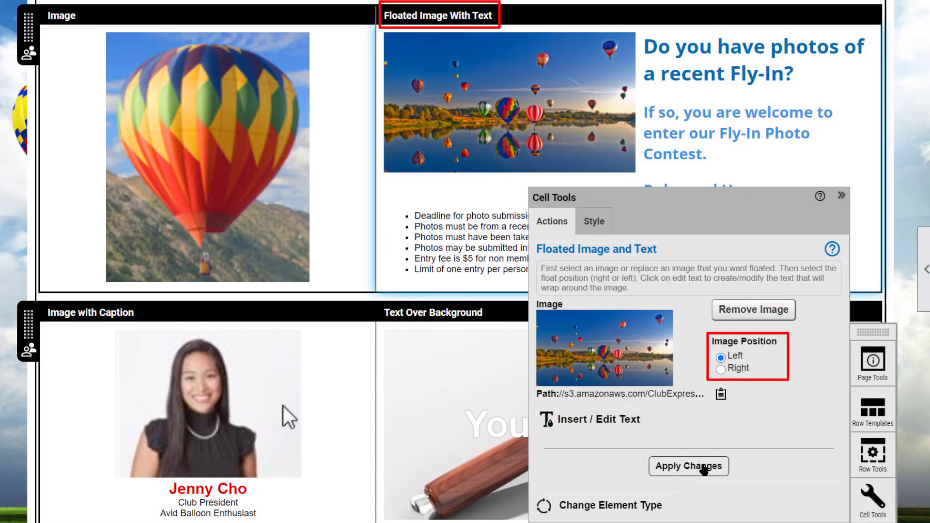
pyautogui.click(721, 369)
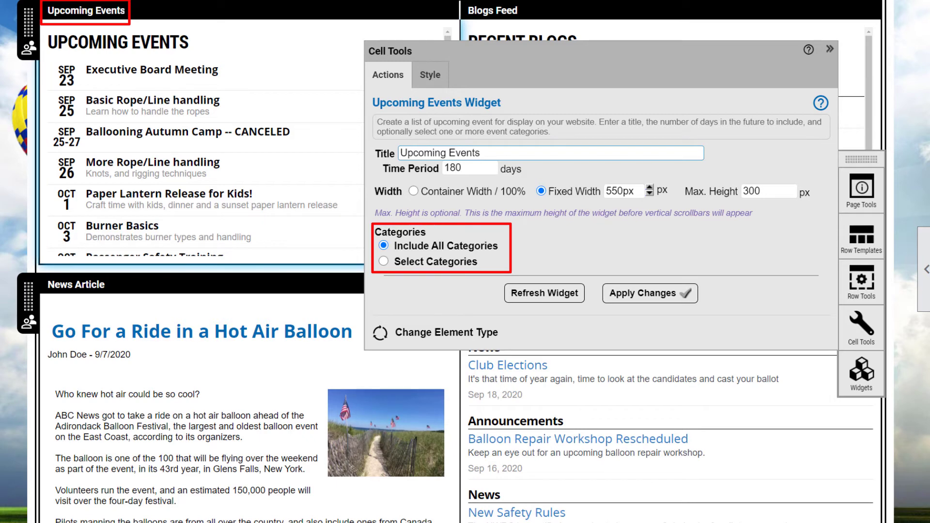
# Step: Set the Upcoming Events widget's category option to Select Categories
pyautogui.click(384, 262)
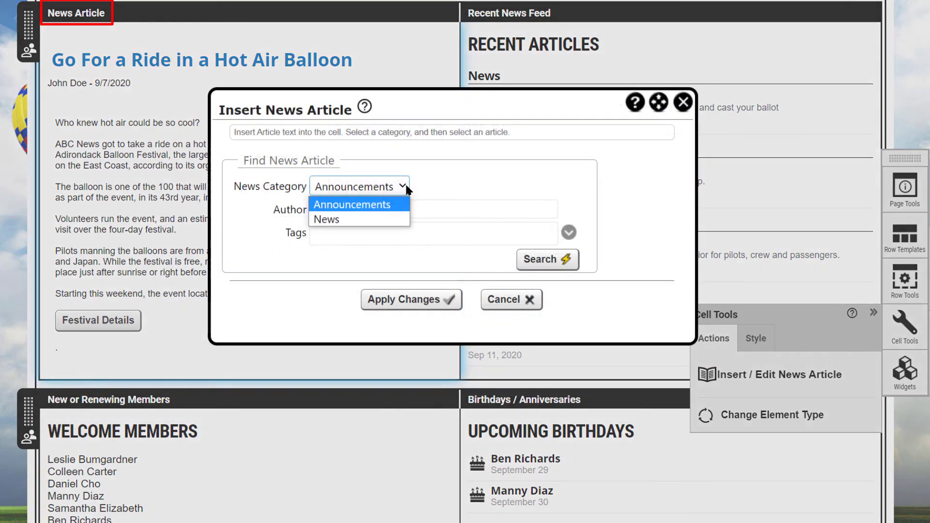
# Step: Find articles in the News category and select the headline "Go For a Ride in a Hot Air Balloon" for the News Article cell
pyautogui.click(361, 220)
pyautogui.click(542, 259)
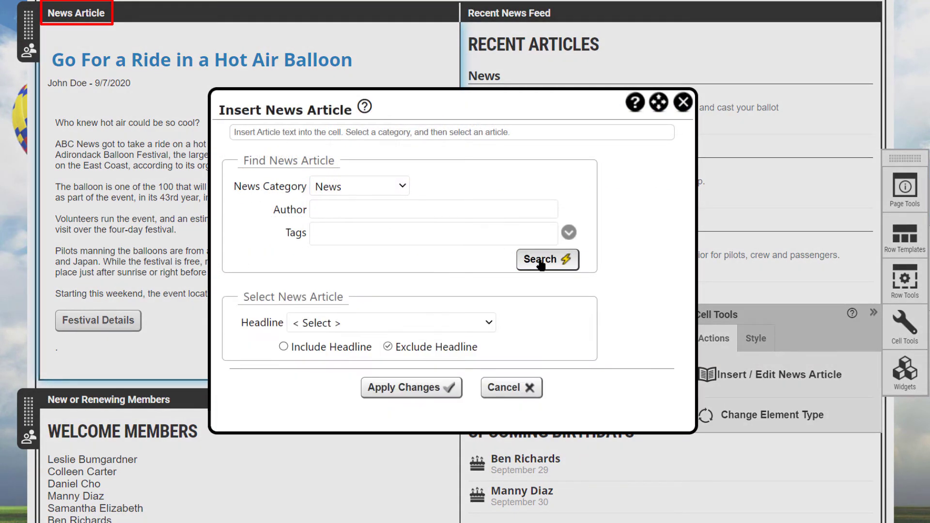
pyautogui.click(490, 325)
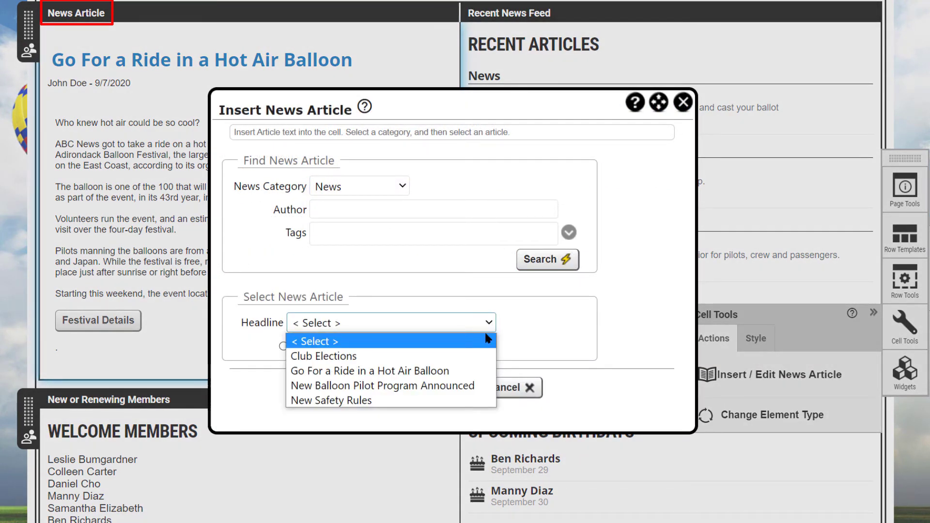
pyautogui.click(473, 371)
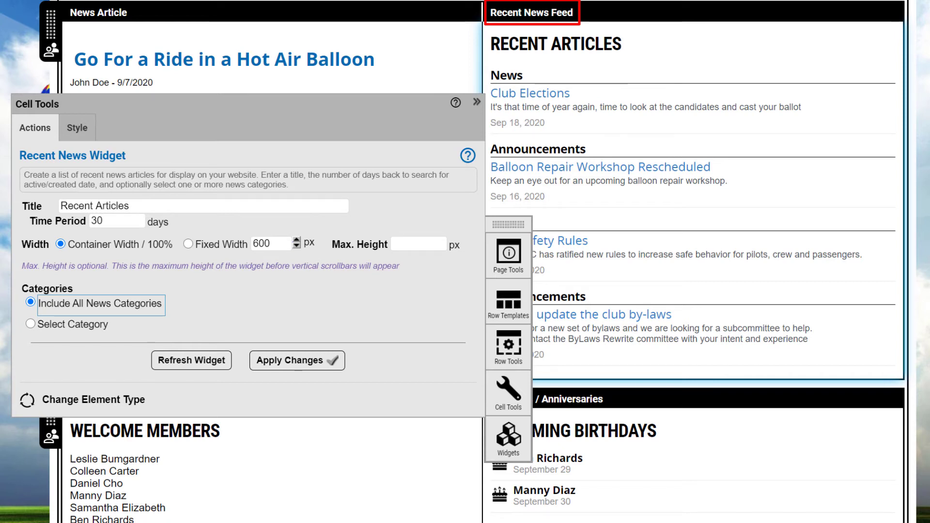
# Step: Set the Recent News widget's categories option to Select Category
pyautogui.click(61, 324)
pyautogui.click(231, 348)
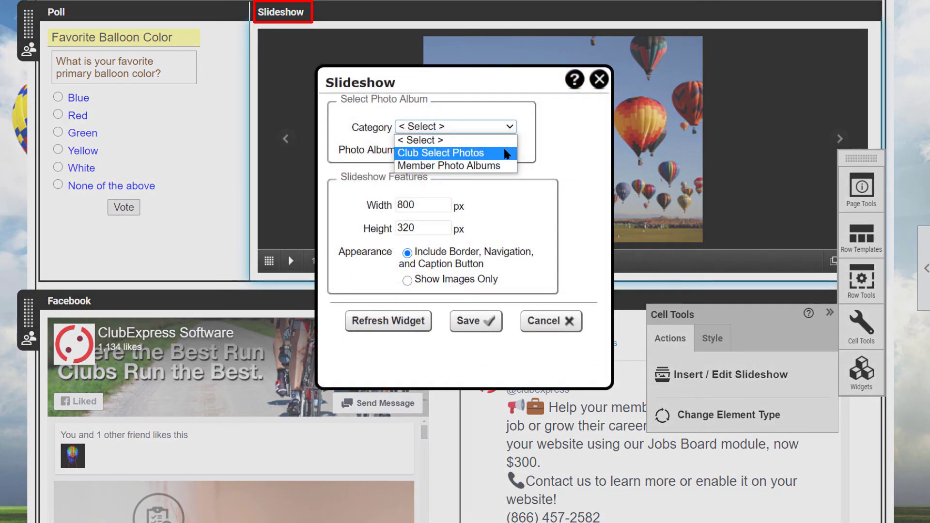
# Step: Choose Club Select Photos as the photo album category for the Slideshow widget
pyautogui.click(506, 154)
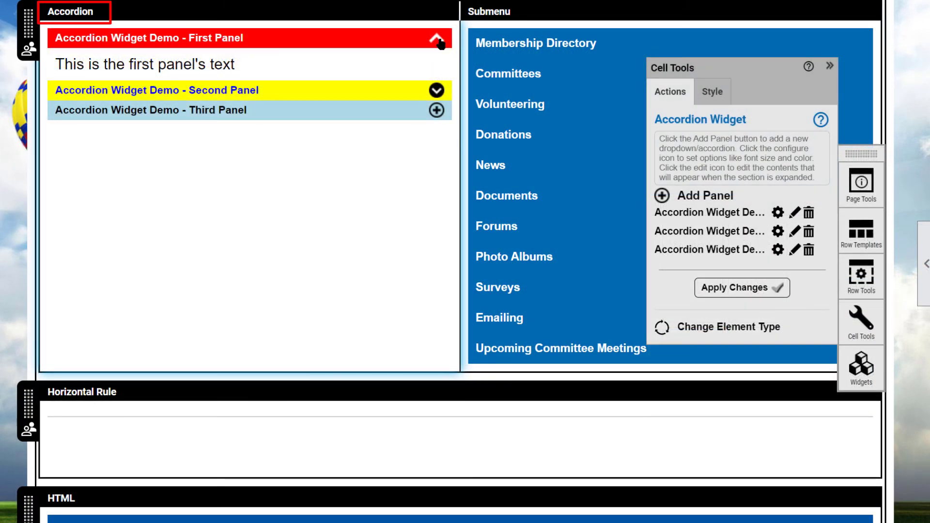
# Step: Expand the second and third panels of the accordion to examine their contents, and collapse the third one again
pyautogui.click(437, 91)
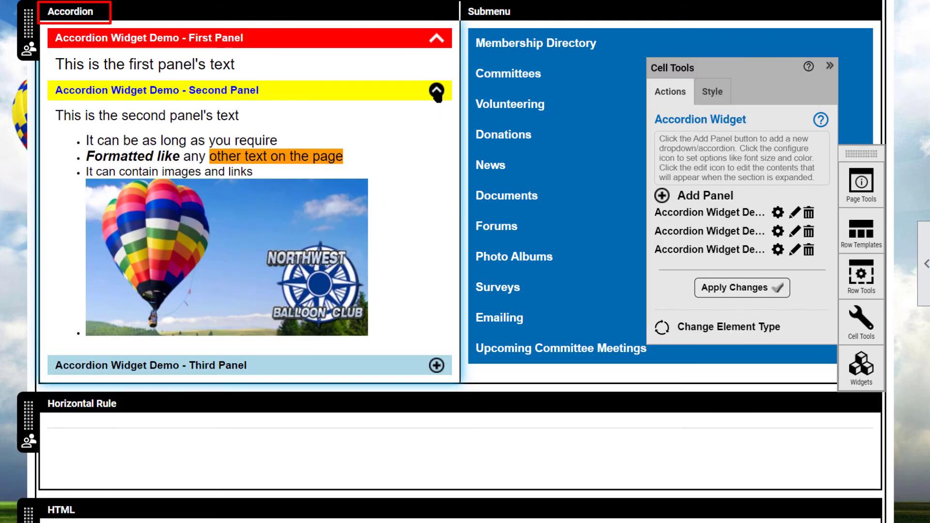
pyautogui.click(437, 366)
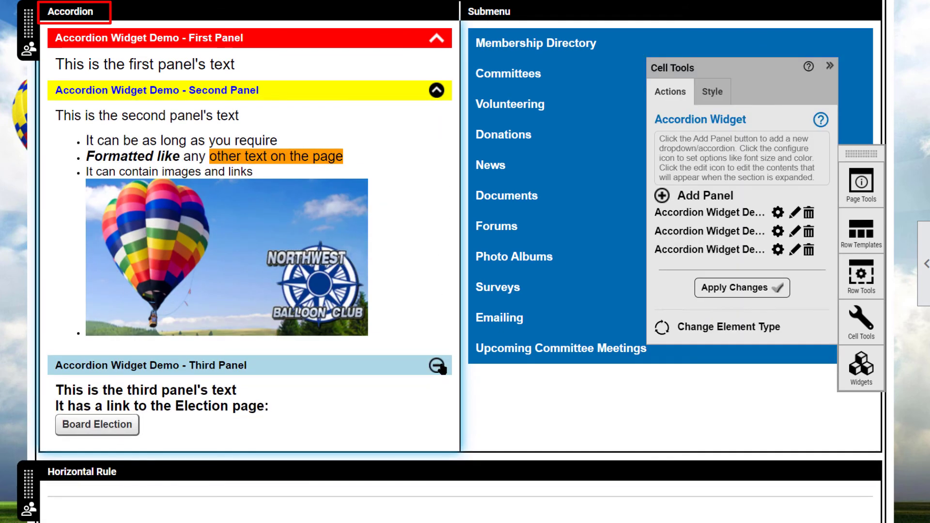
pyautogui.click(437, 366)
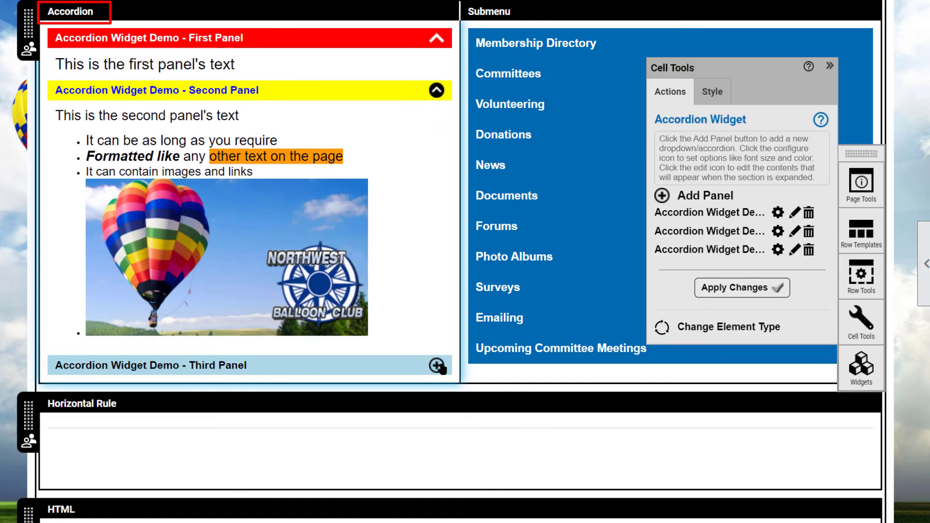
pyautogui.click(438, 366)
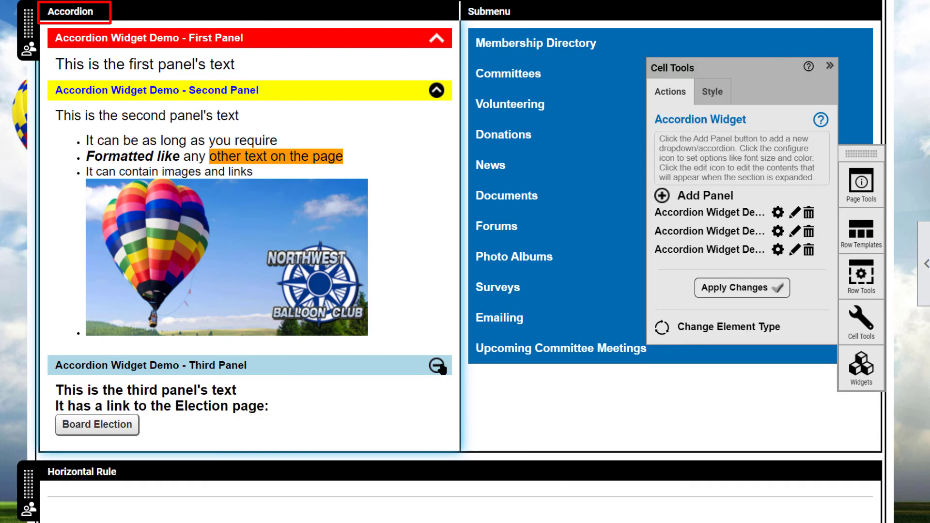
pyautogui.click(438, 367)
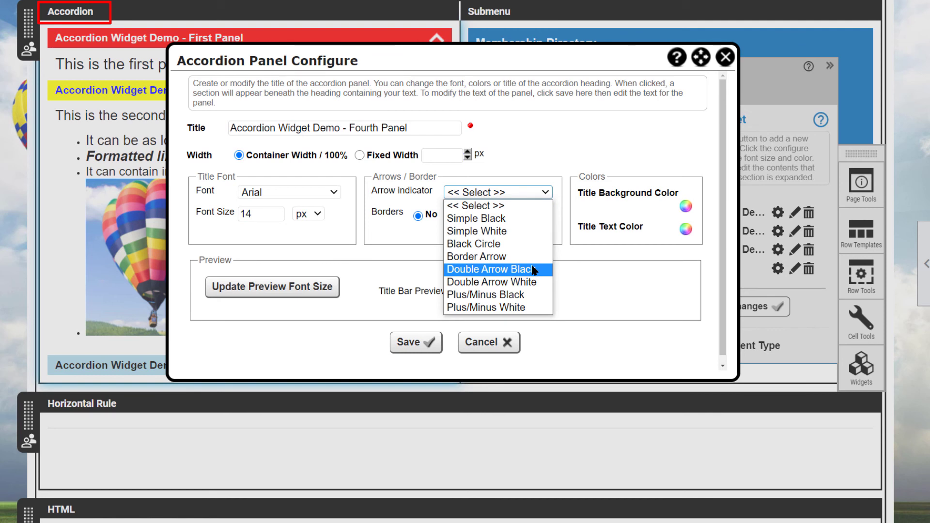
# Step: Give the accordion's fourth panel a Double Arrow Black indicator, with a Green title background and White title text
pyautogui.click(533, 270)
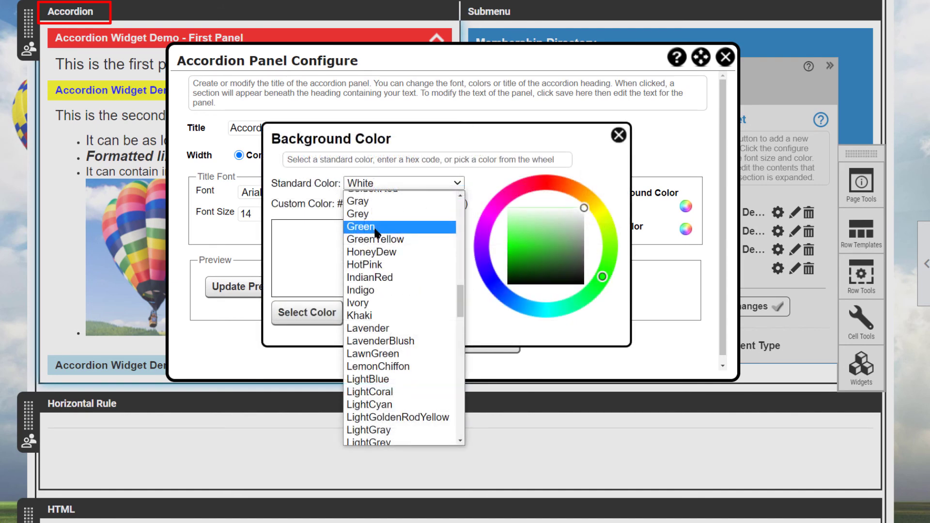
pyautogui.click(376, 227)
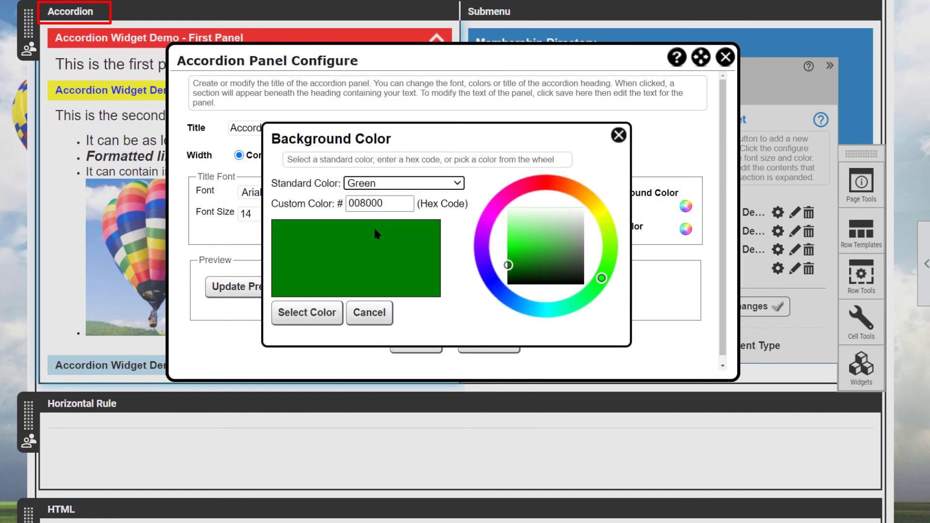
pyautogui.click(327, 313)
pyautogui.click(685, 230)
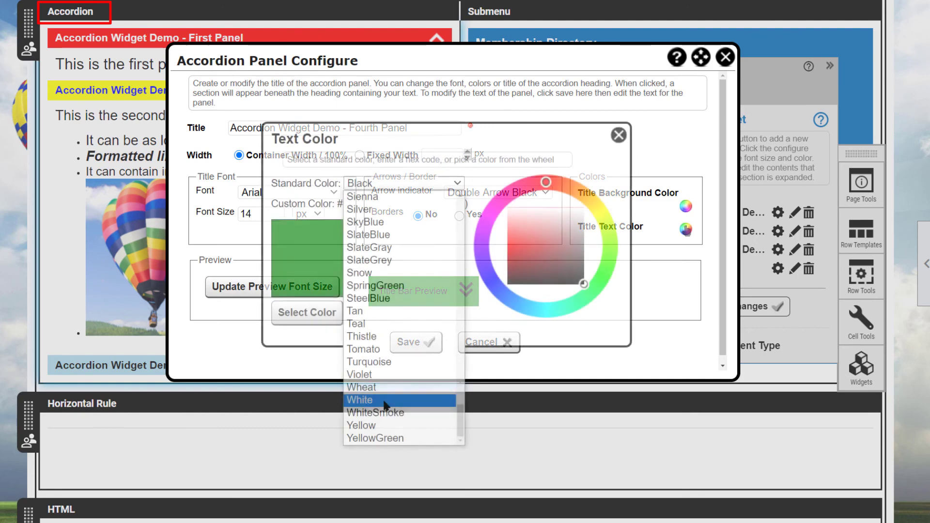
pyautogui.click(387, 402)
pyautogui.click(310, 313)
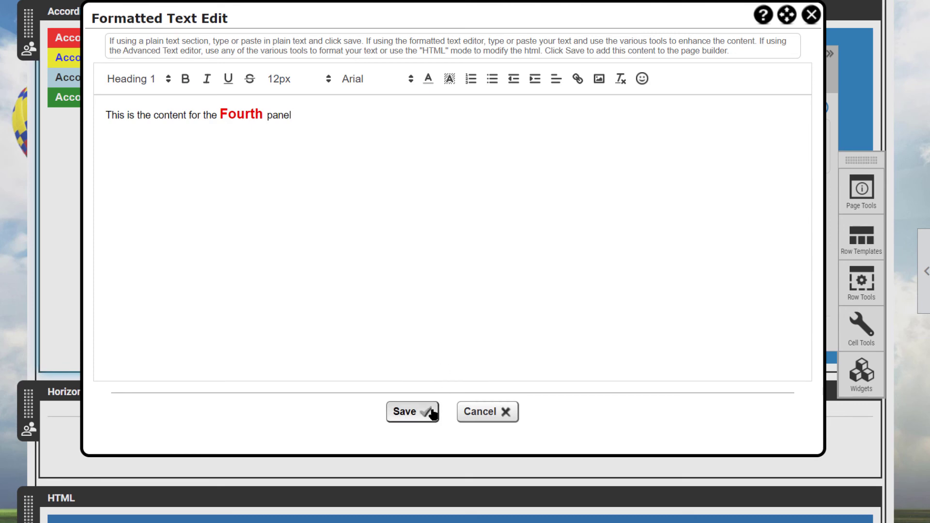
# Step: Save the fourth accordion panel's text, and check the fourth, third and second panels by expanding them
pyautogui.click(433, 413)
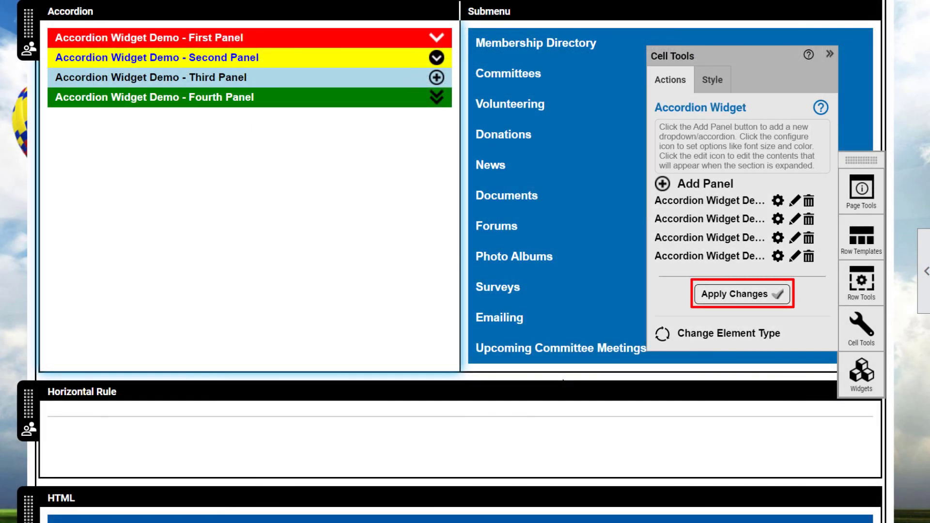
pyautogui.click(437, 97)
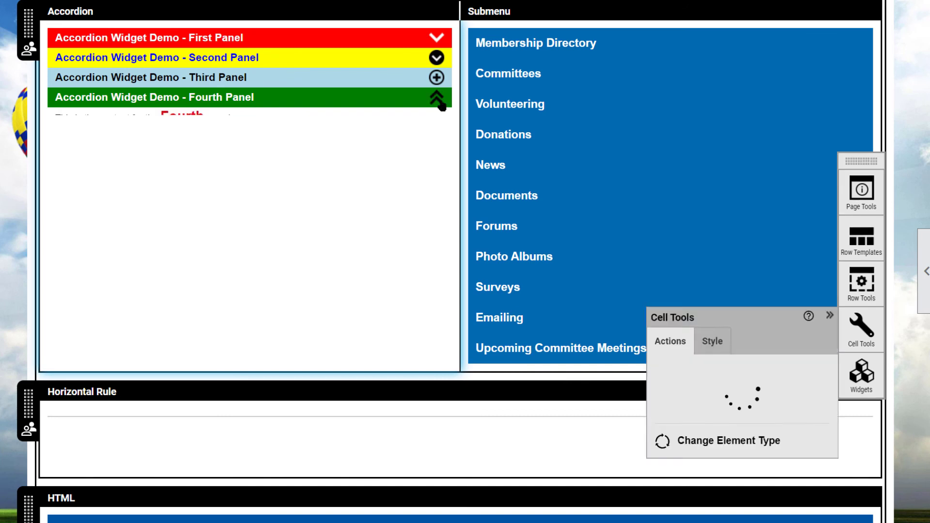
pyautogui.click(436, 77)
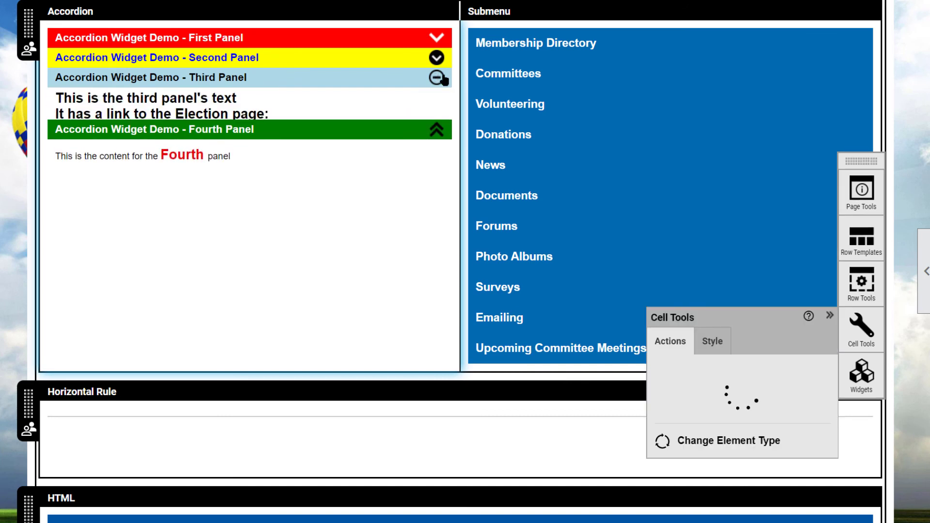
pyautogui.click(436, 57)
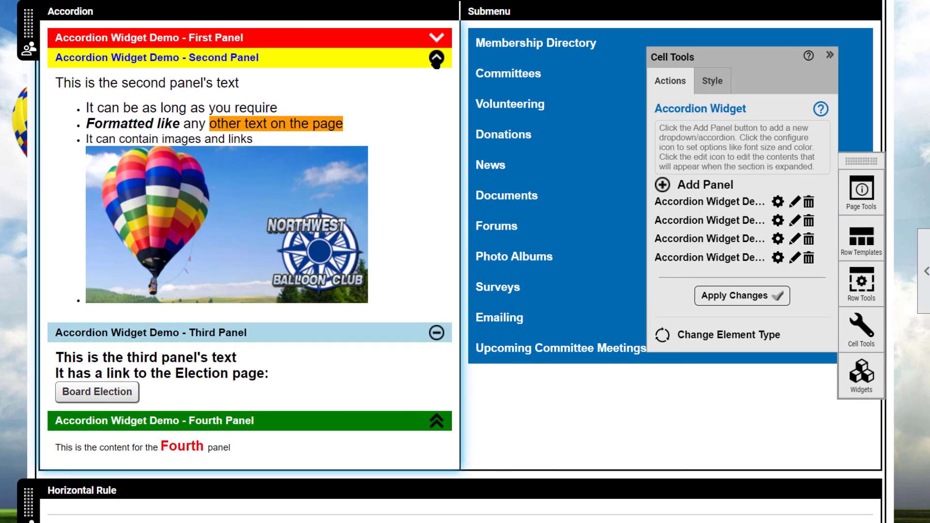
pyautogui.click(436, 58)
pyautogui.click(436, 77)
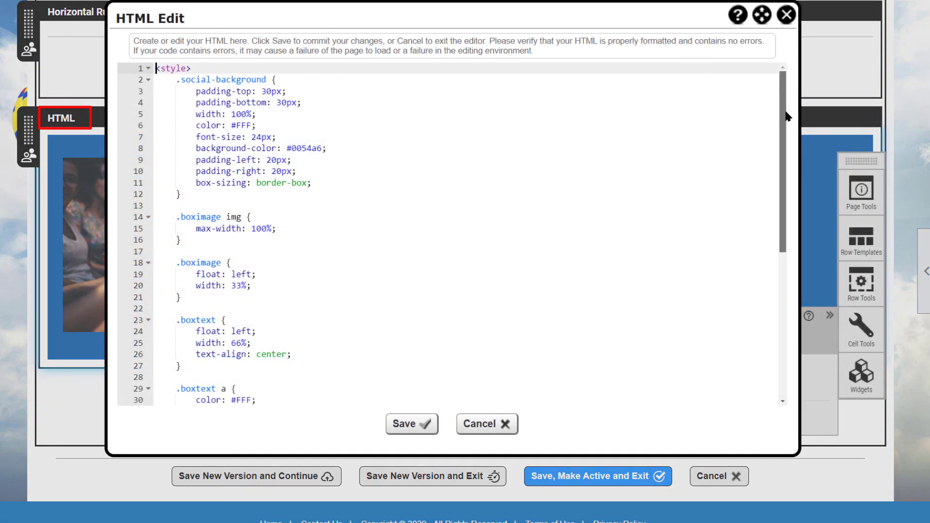
# Step: Examine the HTML widget's source code beyond the opening style rules
pyautogui.moveTo(787, 116); pyautogui.dragTo(771, 293)
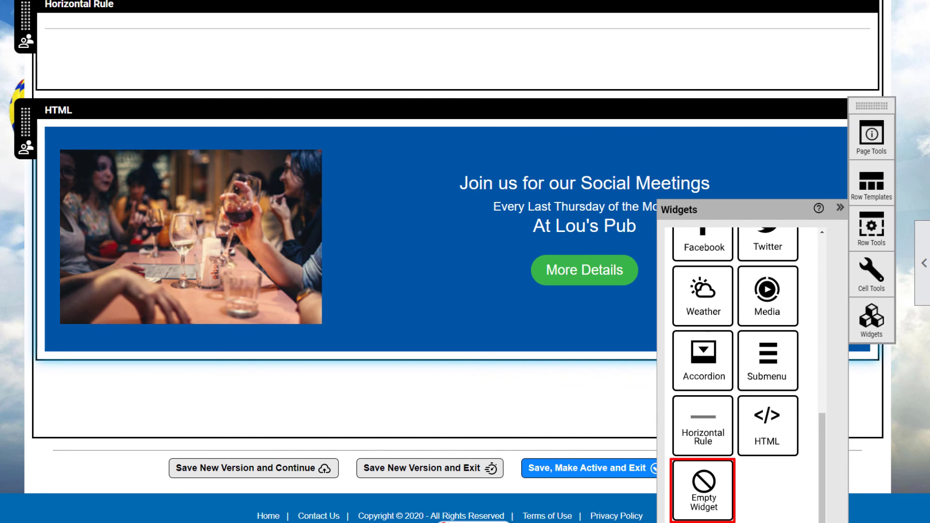
# Step: Place an Empty Widget in the Horizontal Rule cell to replace its content
pyautogui.moveTo(717, 491); pyautogui.dragTo(333, 57)
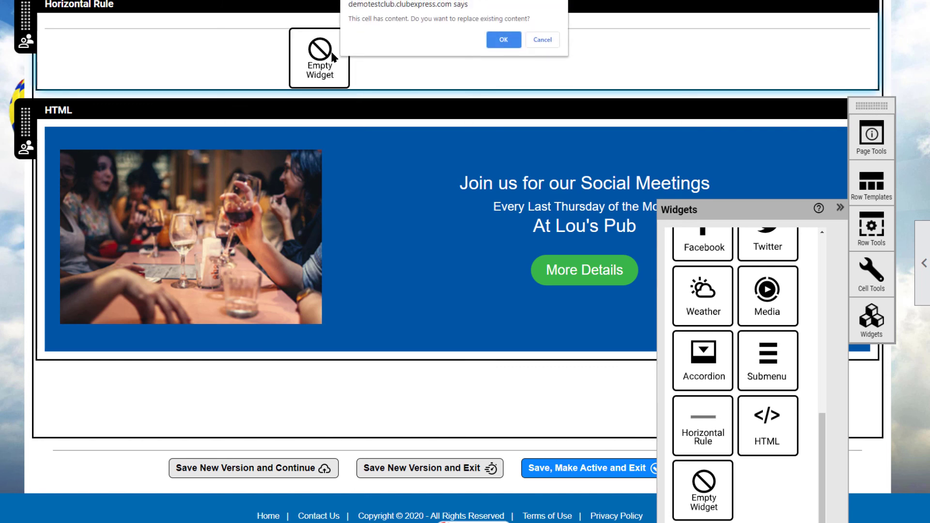